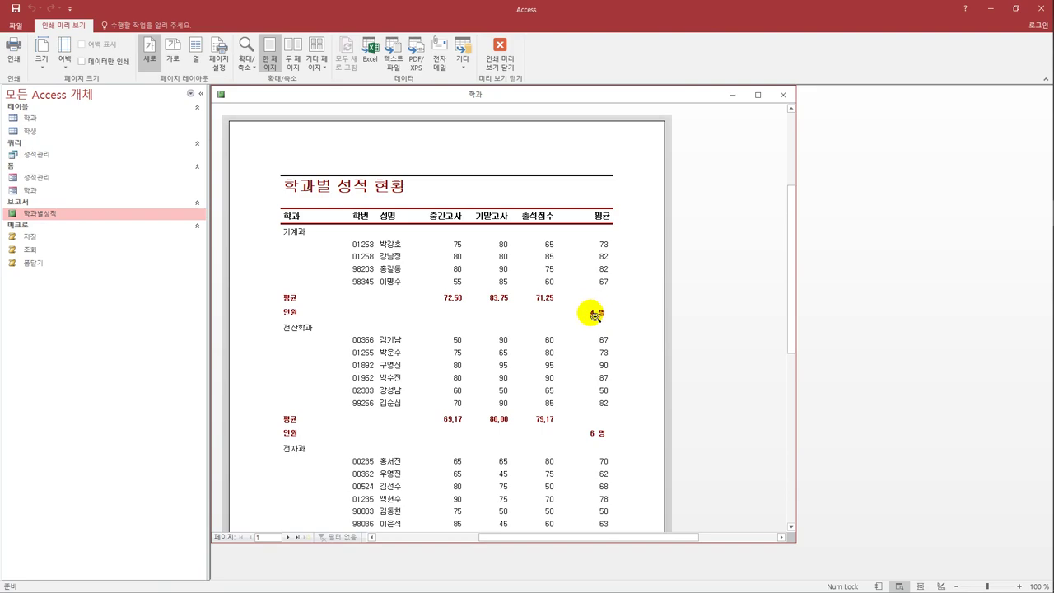
Review the department grade report preview down to its page footer and close the report.
{"action": "scroll", "coordinate": [495, 363], "scroll_direction": "down", "scroll_amount": 5}
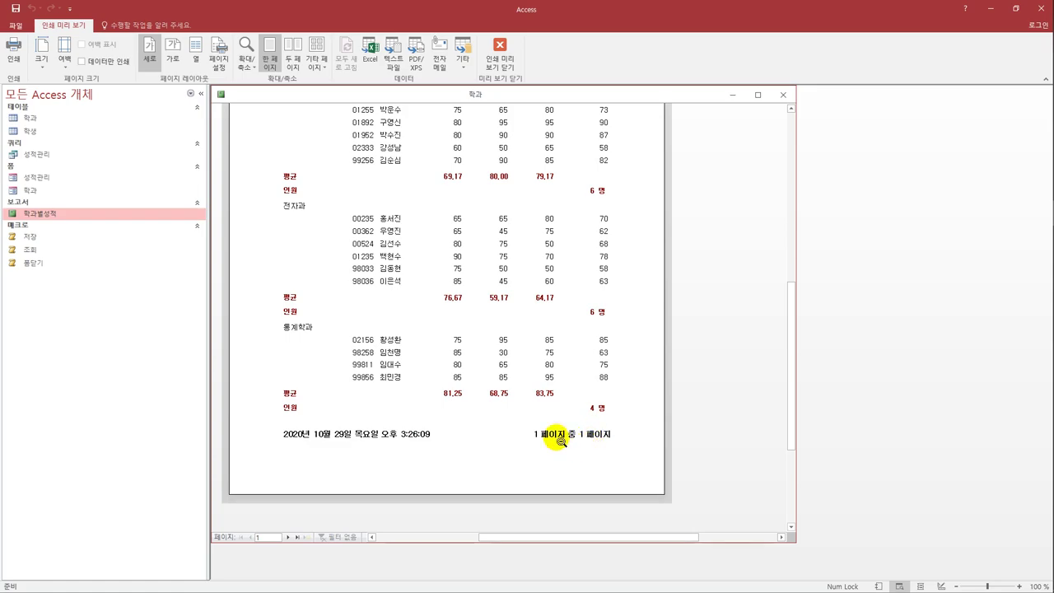
{"action": "scroll", "coordinate": [599, 445], "scroll_direction": "up", "scroll_amount": 5}
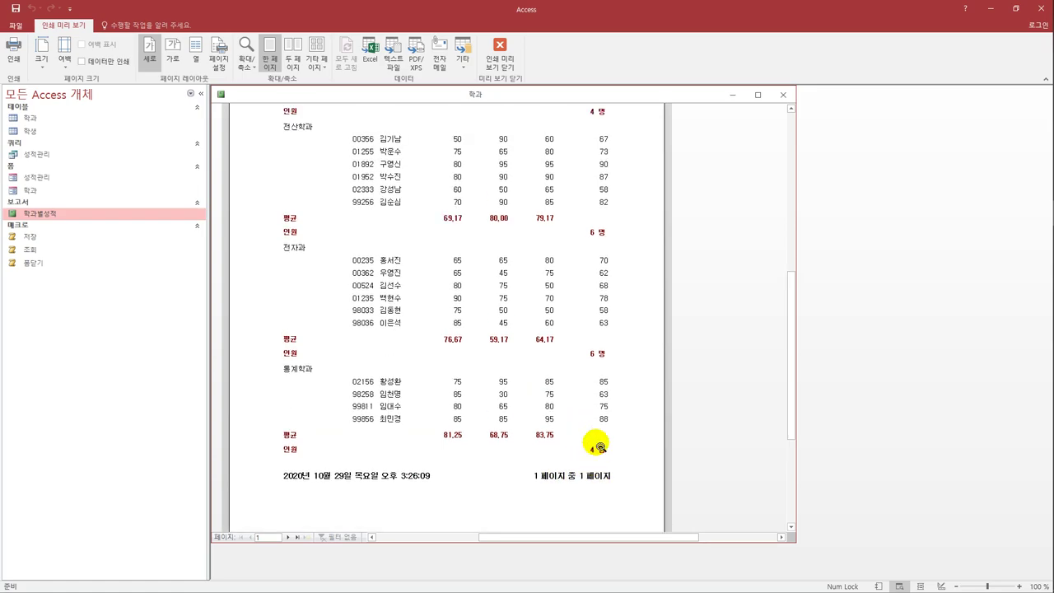
{"action": "left_click", "coordinate": [500, 51]}
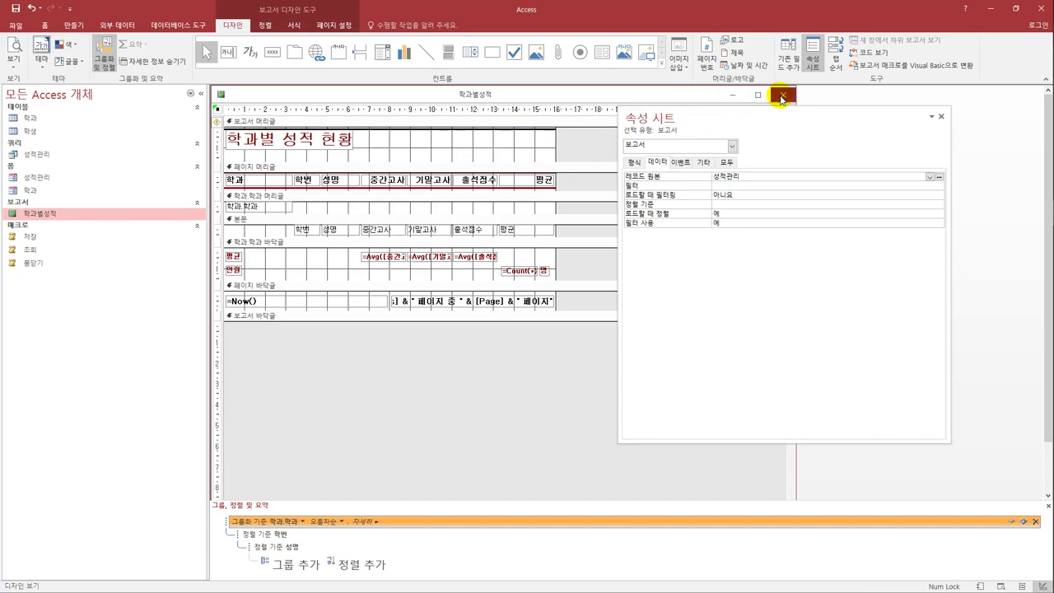
{"action": "left_click", "coordinate": [783, 98]}
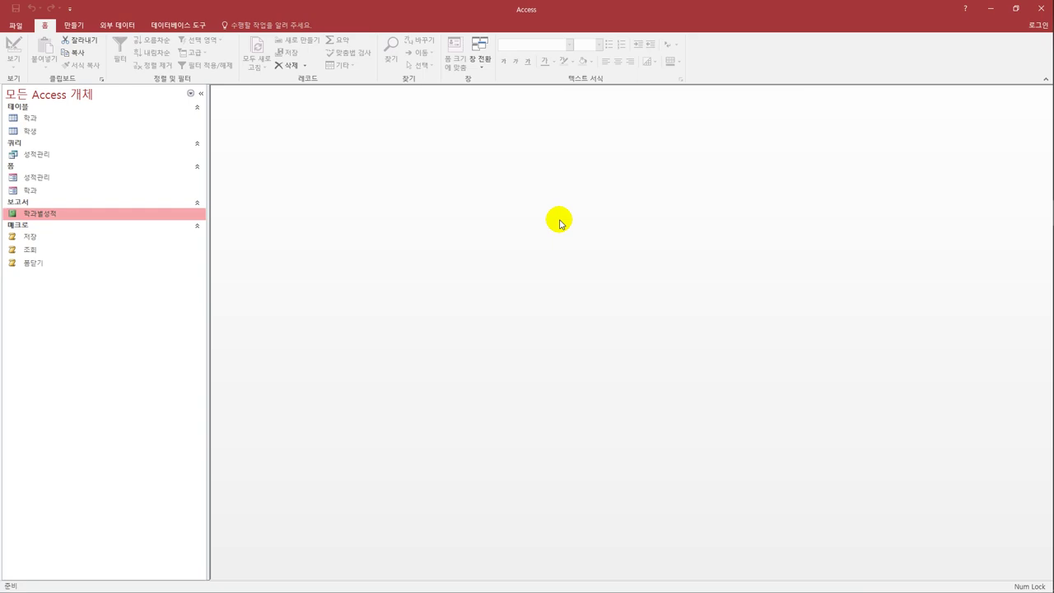
Open the 성적관리 form in Design View and show the event properties of its 인쇄 button.
{"action": "left_click", "coordinate": [77, 179]}
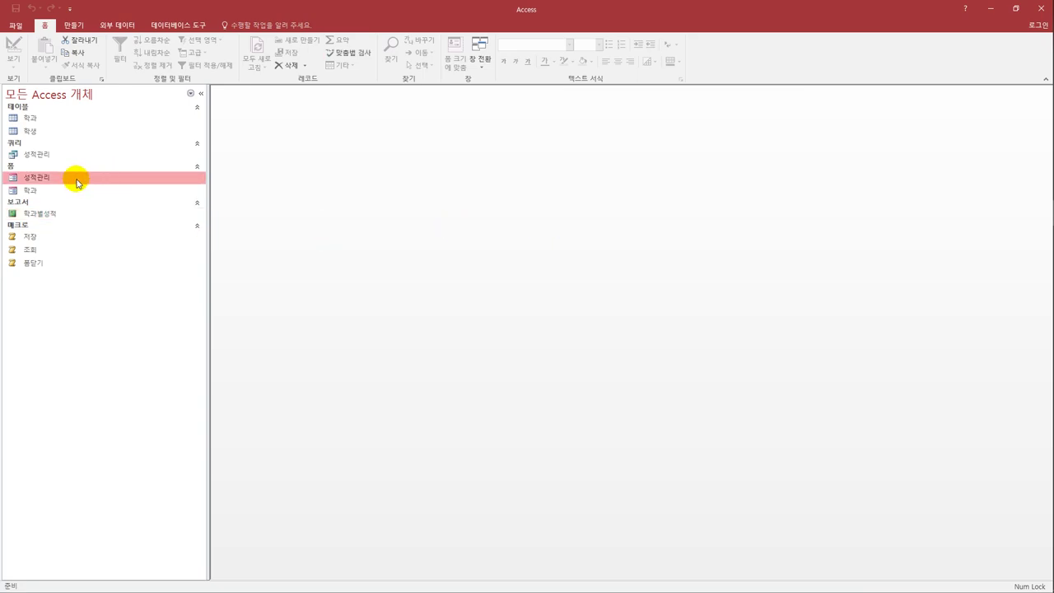
{"action": "right_click", "coordinate": [78, 181]}
{"action": "left_click", "coordinate": [128, 210]}
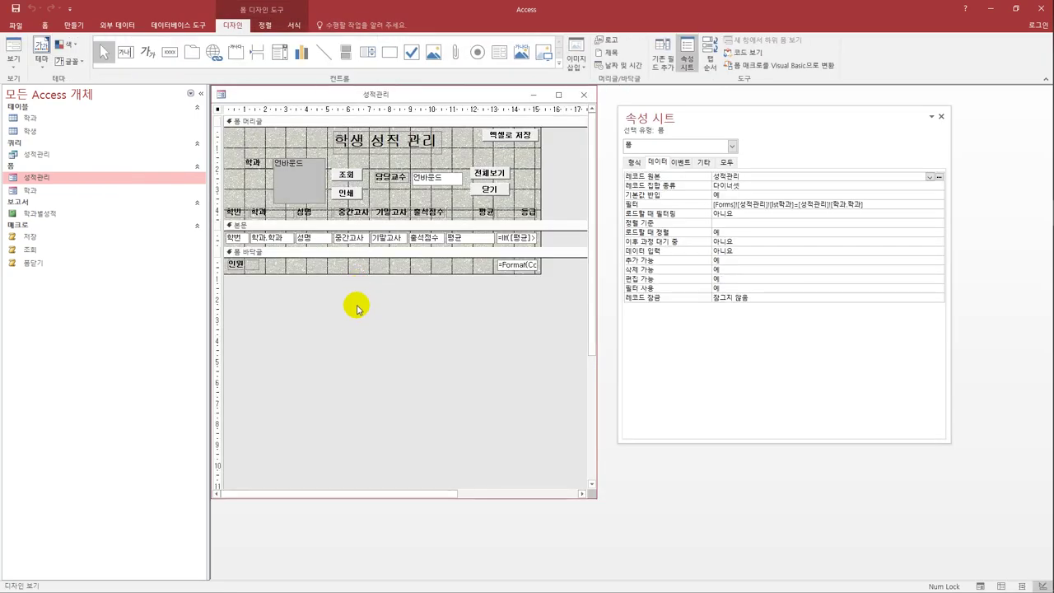
{"action": "left_click", "coordinate": [346, 194]}
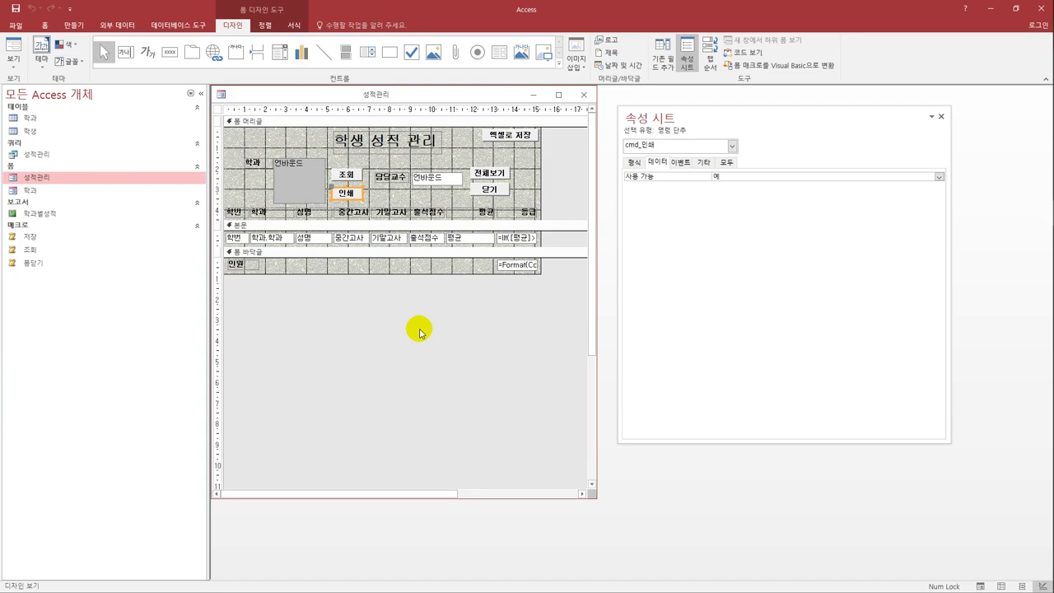
{"action": "left_click", "coordinate": [678, 163]}
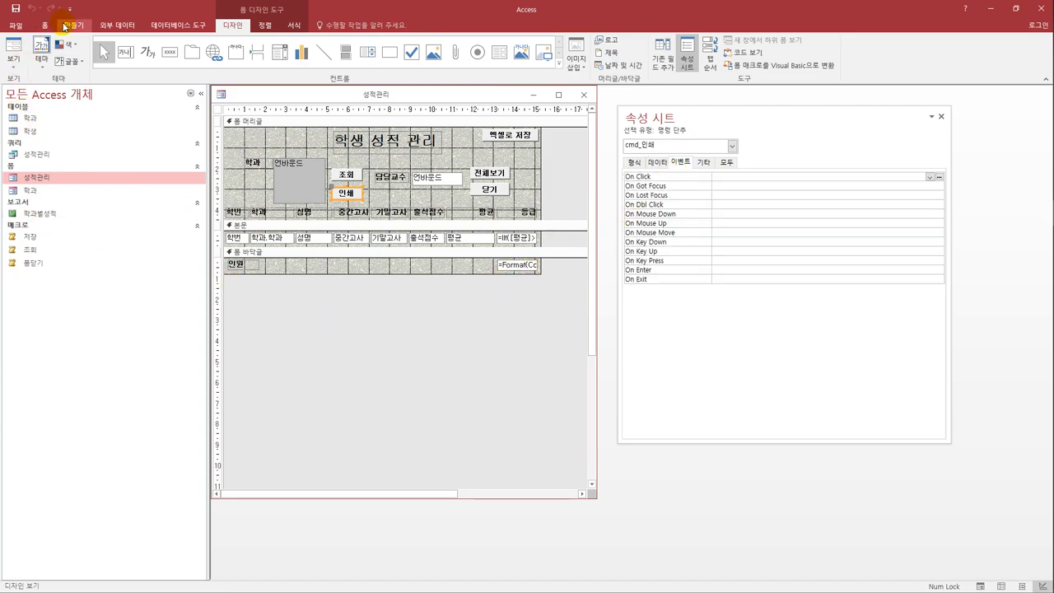
Create a new macro and add an OpenReport action to it.
{"action": "left_click", "coordinate": [67, 27]}
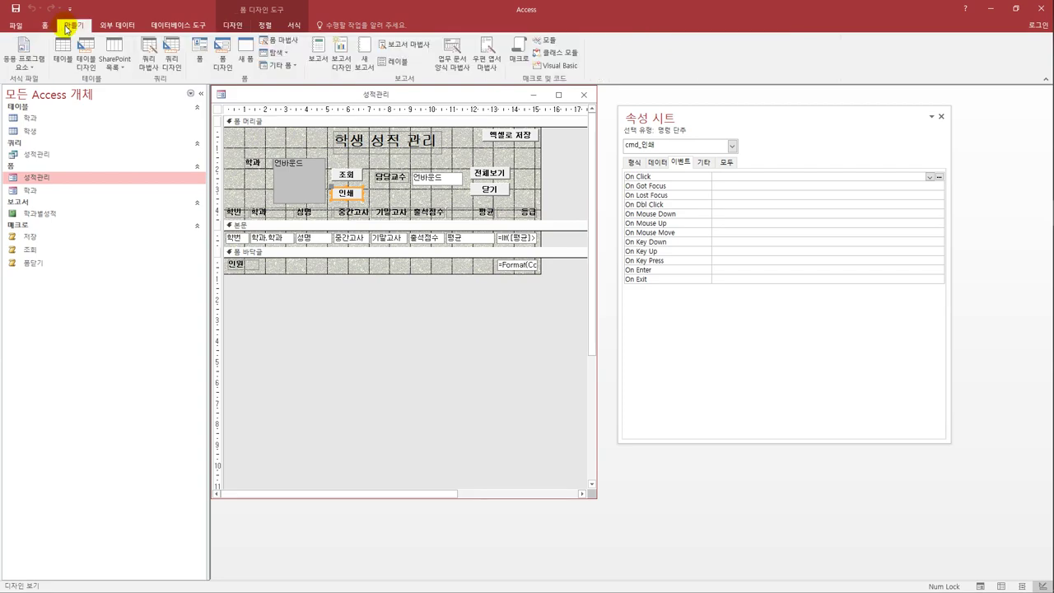
{"action": "left_click", "coordinate": [517, 54]}
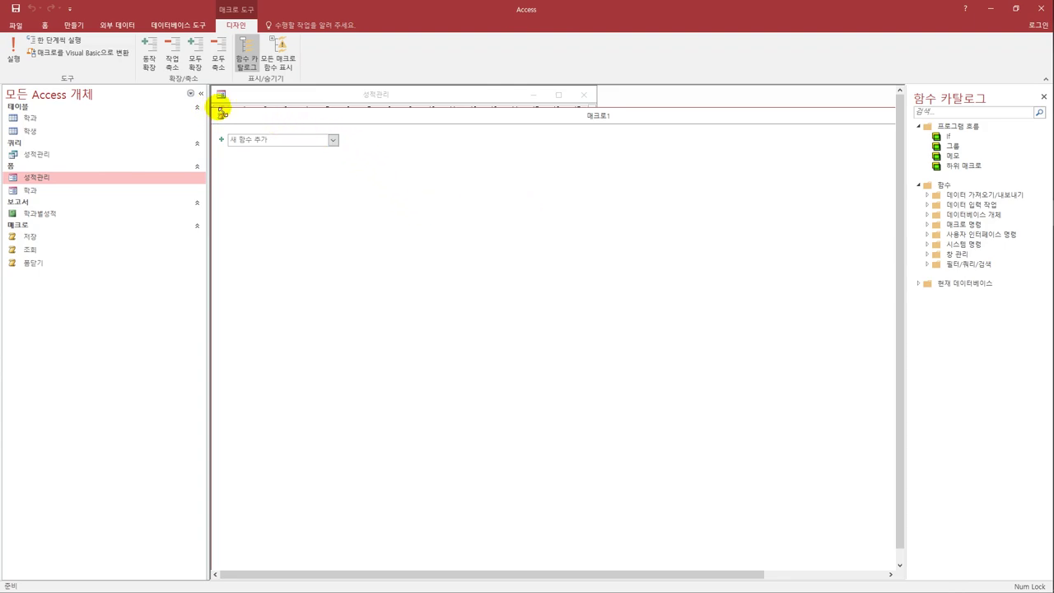
{"action": "left_click_drag", "start_coordinate": [219, 116], "coordinate": [299, 157]}
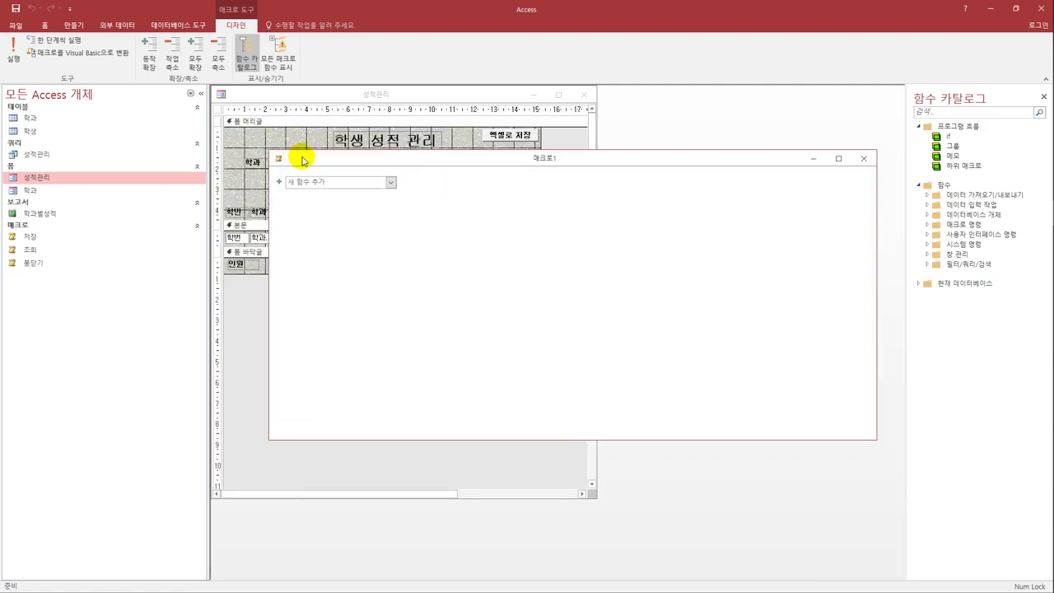
{"action": "left_click", "coordinate": [391, 183]}
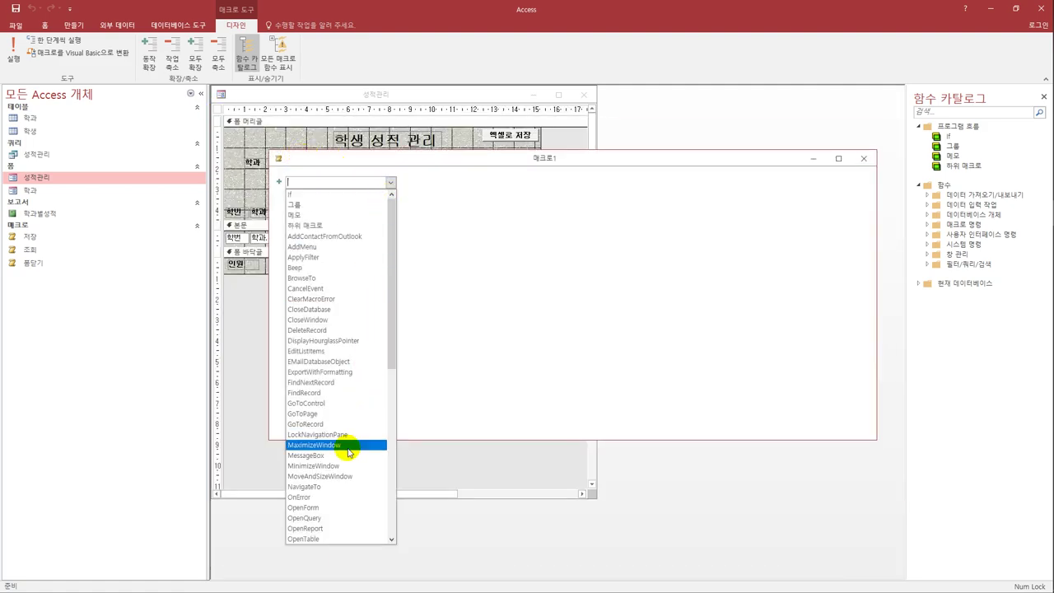
{"action": "left_click", "coordinate": [342, 529]}
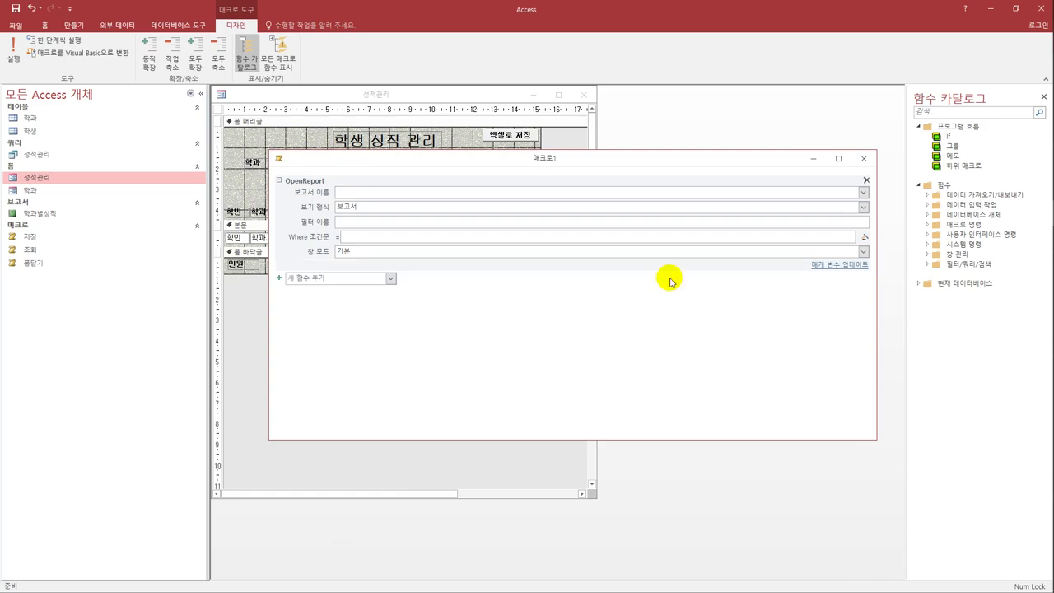
Set the OpenReport action to open the report 학과별성적 in 인쇄 미리 보기 view.
{"action": "left_click", "coordinate": [864, 193]}
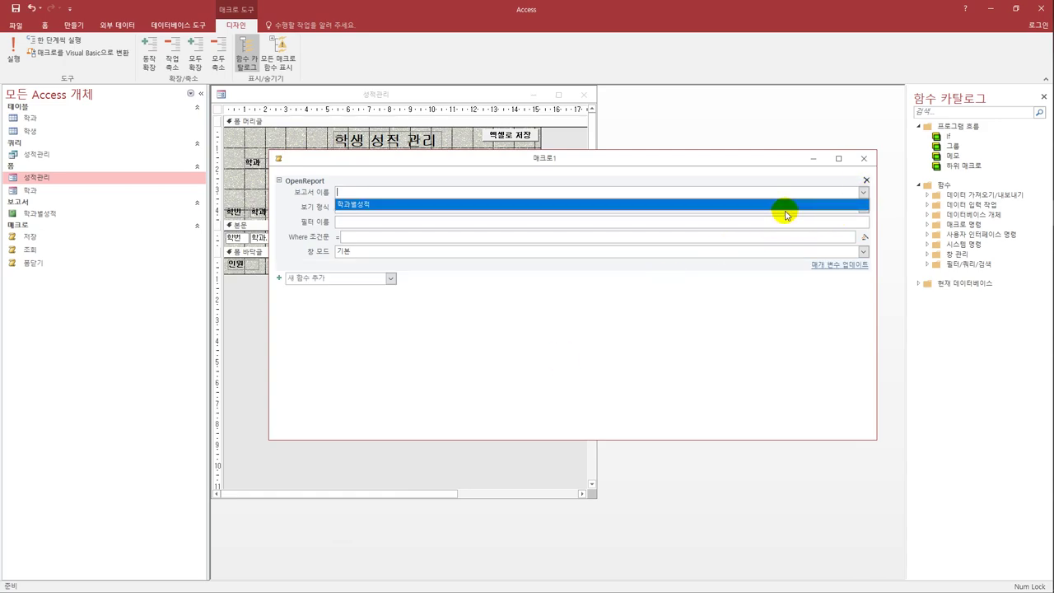
{"action": "left_click", "coordinate": [785, 212]}
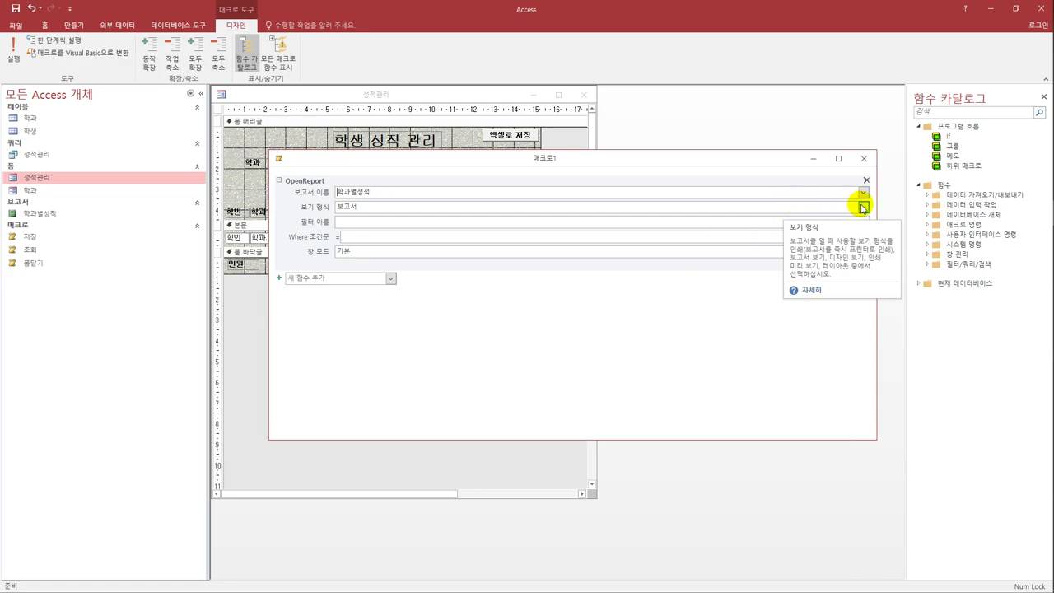
{"action": "left_click", "coordinate": [863, 207]}
{"action": "left_click", "coordinate": [805, 240]}
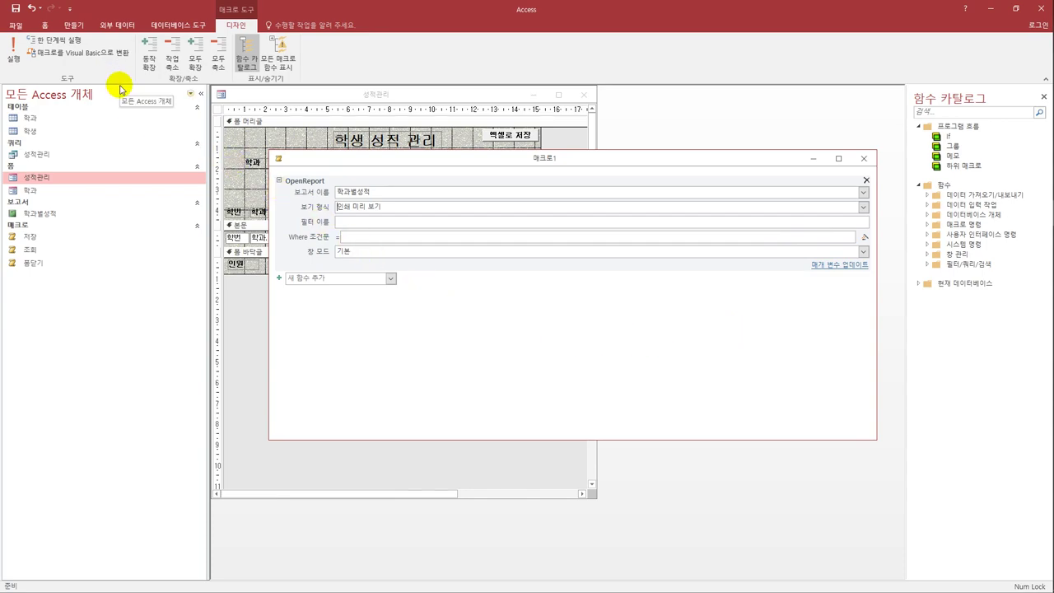
Save the macro under the name 인쇄 and close it.
{"action": "left_click", "coordinate": [16, 9]}
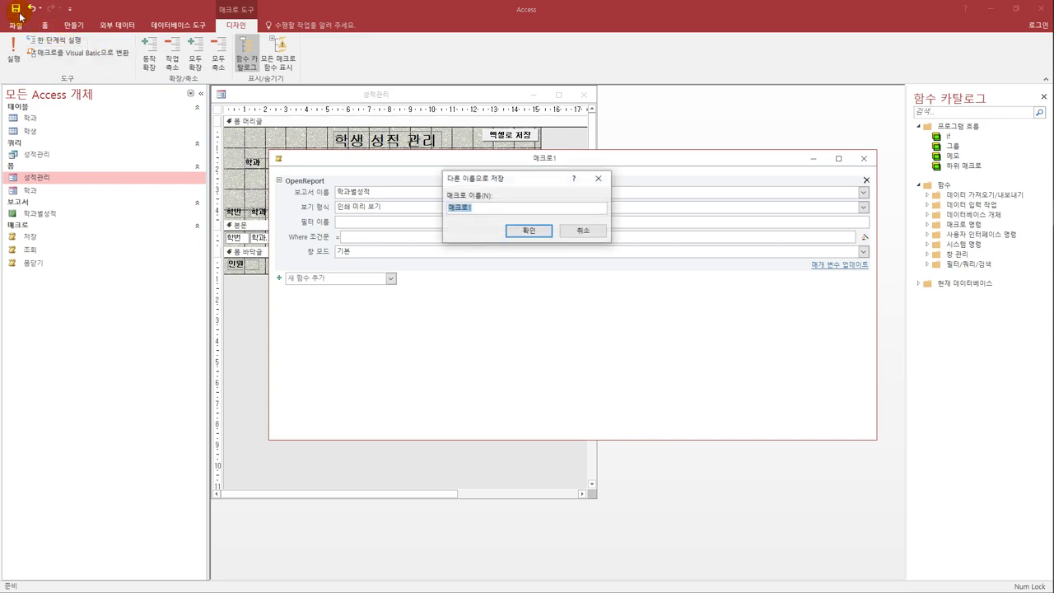
{"action": "type", "text": "인쇄"}
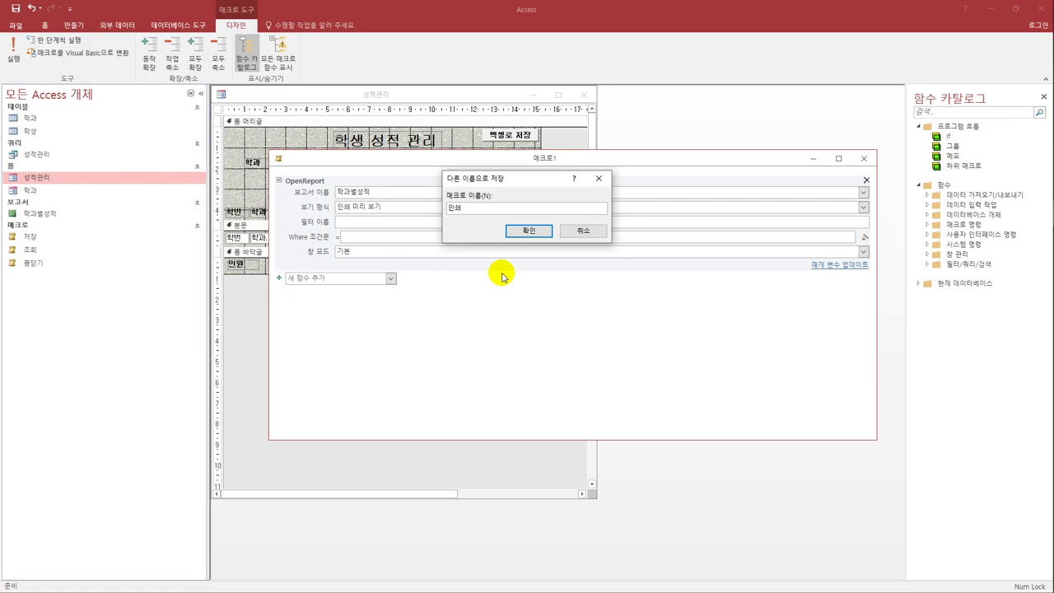
{"action": "left_click", "coordinate": [513, 232]}
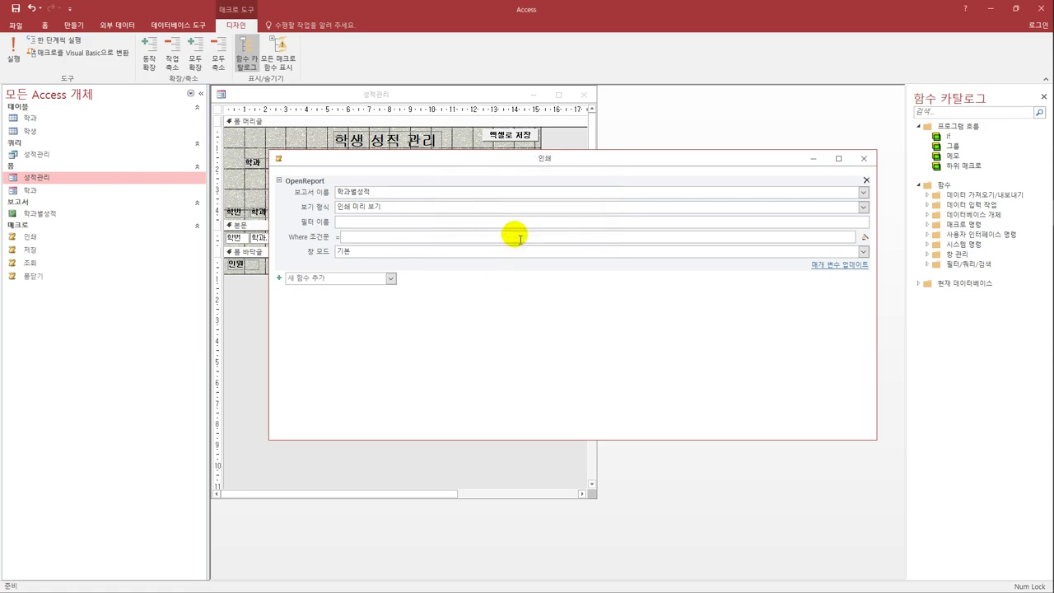
{"action": "left_click", "coordinate": [864, 158]}
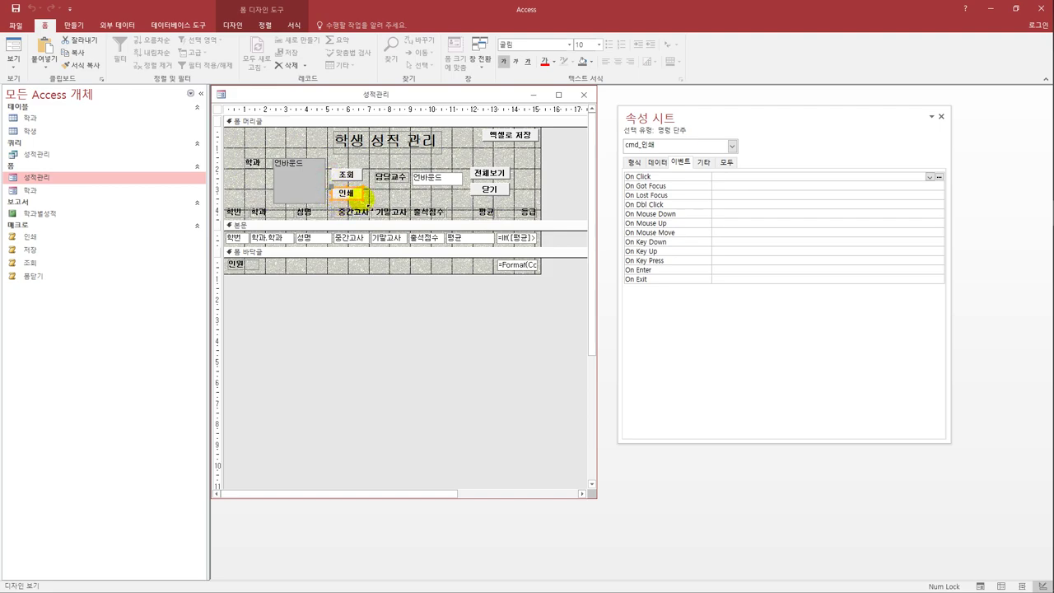
Assign the 인쇄 macro to the 인쇄 button's On Click event and close the 성적관리 form.
{"action": "left_click", "coordinate": [931, 176]}
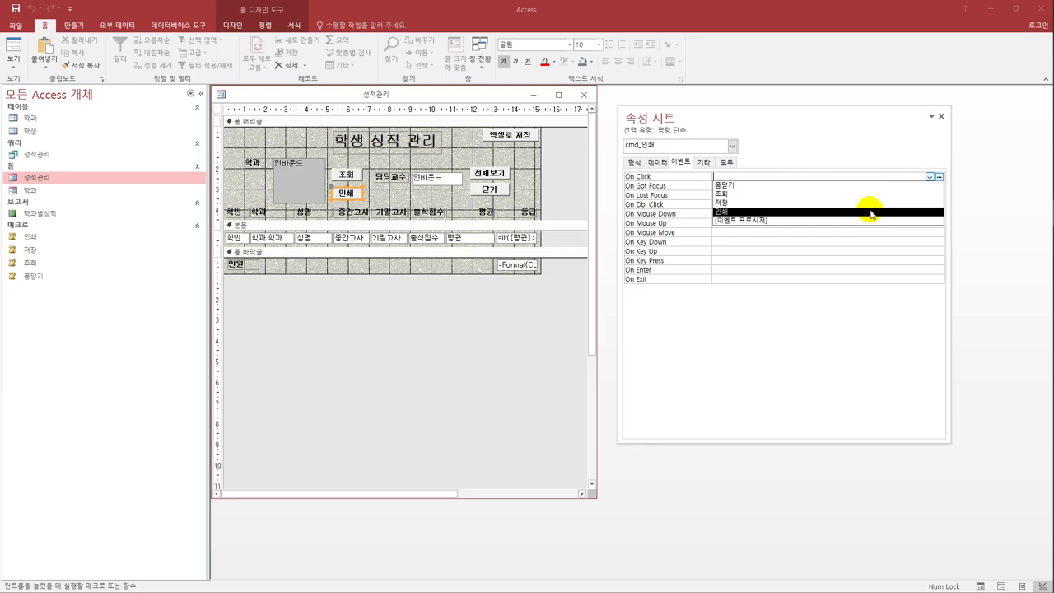
{"action": "left_click", "coordinate": [872, 211]}
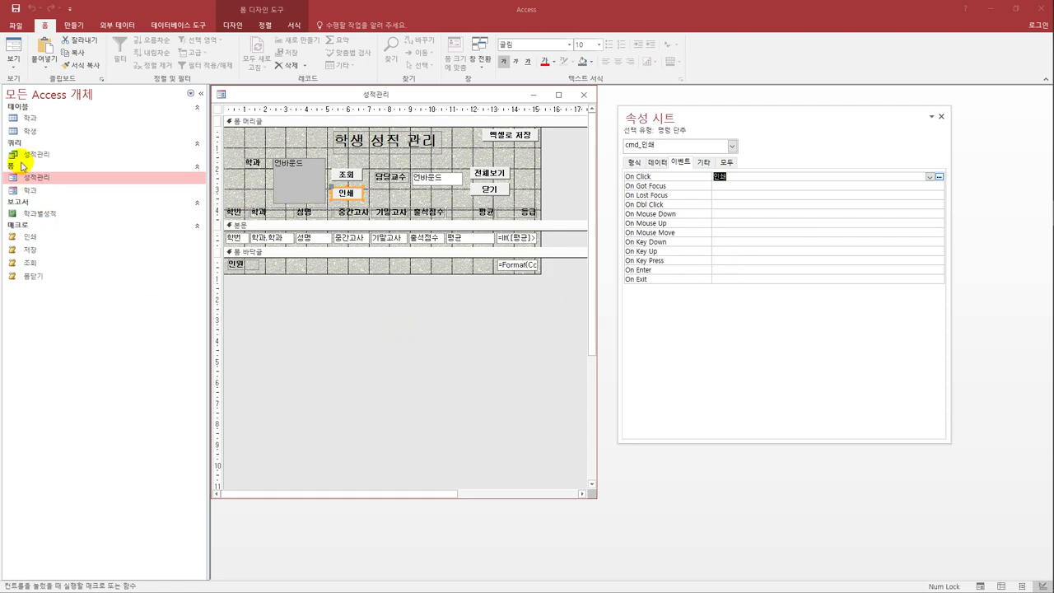
{"action": "left_click", "coordinate": [584, 95]}
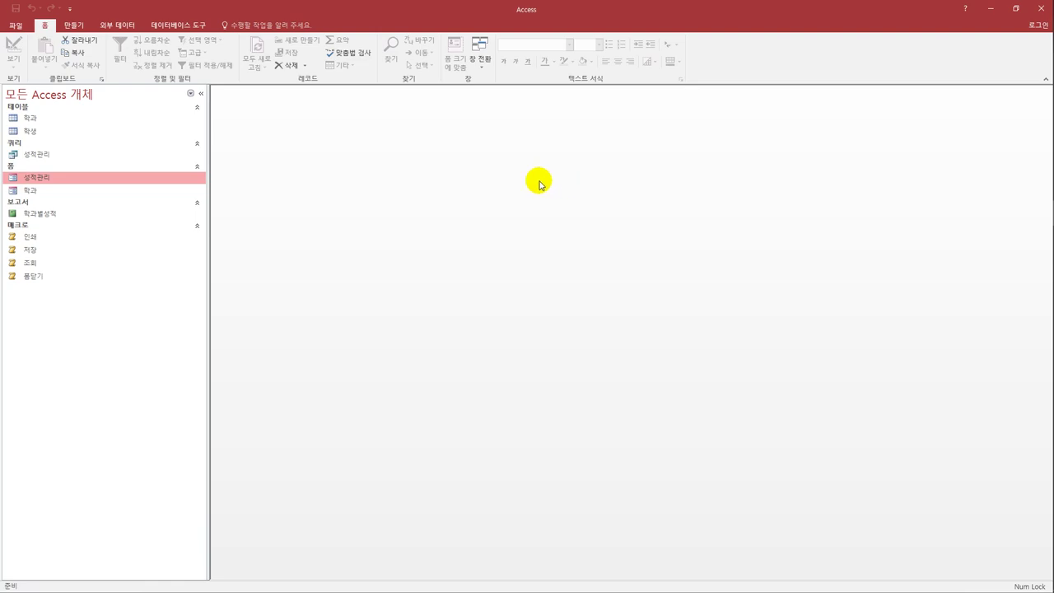
Open the 학과 form in Design View and select its 삭제 button, moving the property sheet closer to the form.
{"action": "left_click", "coordinate": [148, 191]}
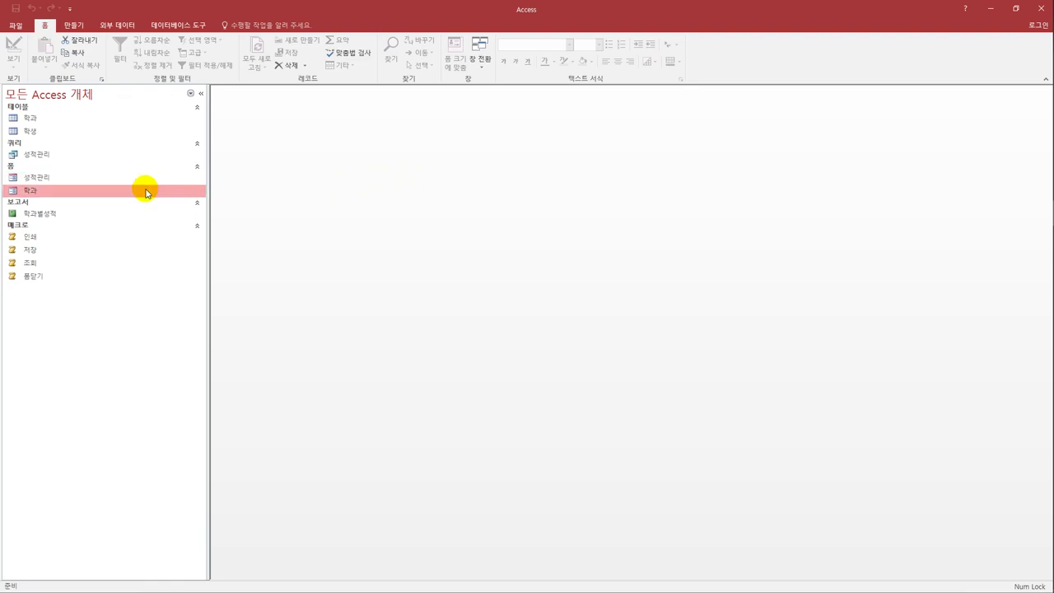
{"action": "right_click", "coordinate": [145, 192]}
{"action": "left_click", "coordinate": [192, 220]}
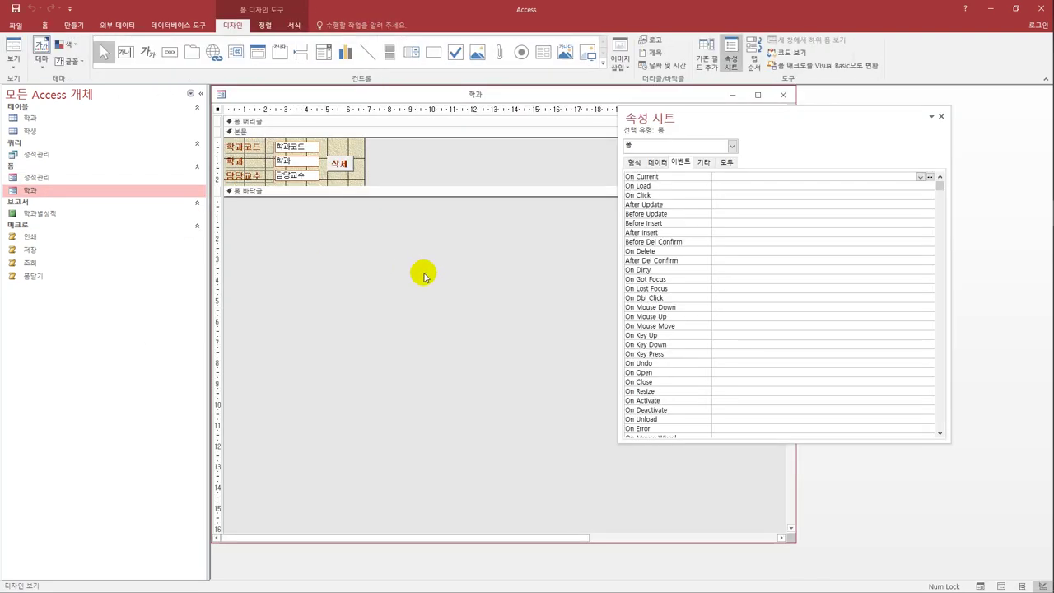
{"action": "left_click", "coordinate": [341, 169]}
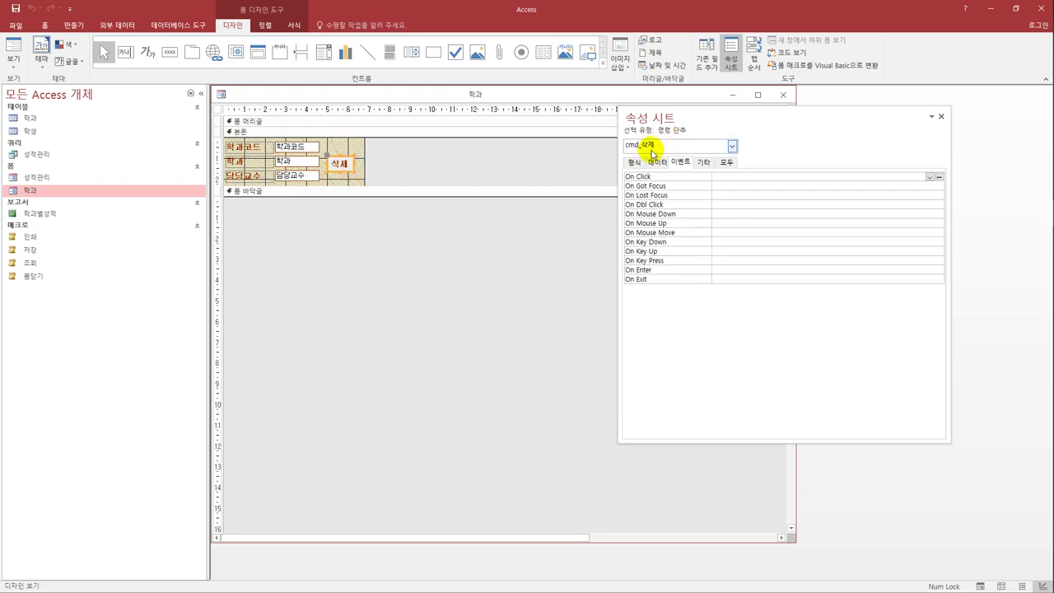
{"action": "left_click_drag", "start_coordinate": [678, 120], "coordinate": [600, 124]}
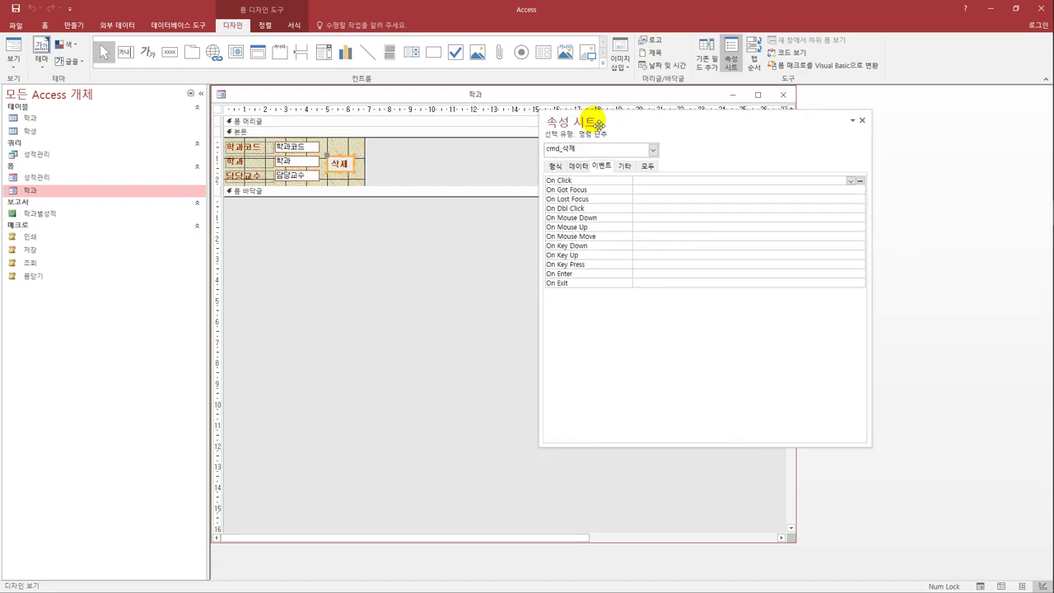
Set the 삭제 button's On Click event to [이벤트 프로시저] and open its procedure in the code editor.
{"action": "left_click", "coordinate": [683, 182]}
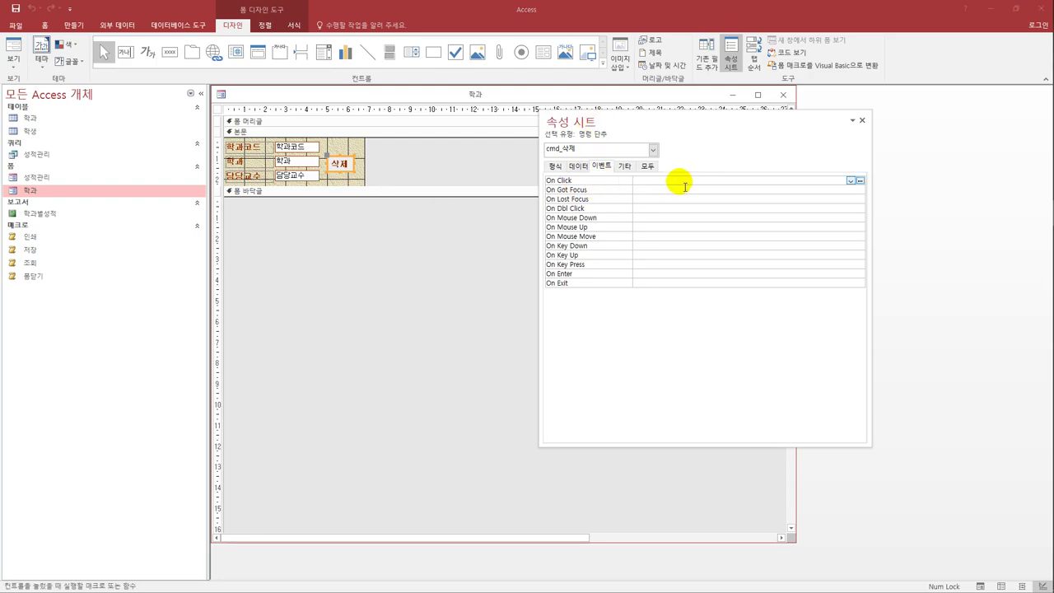
{"action": "left_click", "coordinate": [850, 180]}
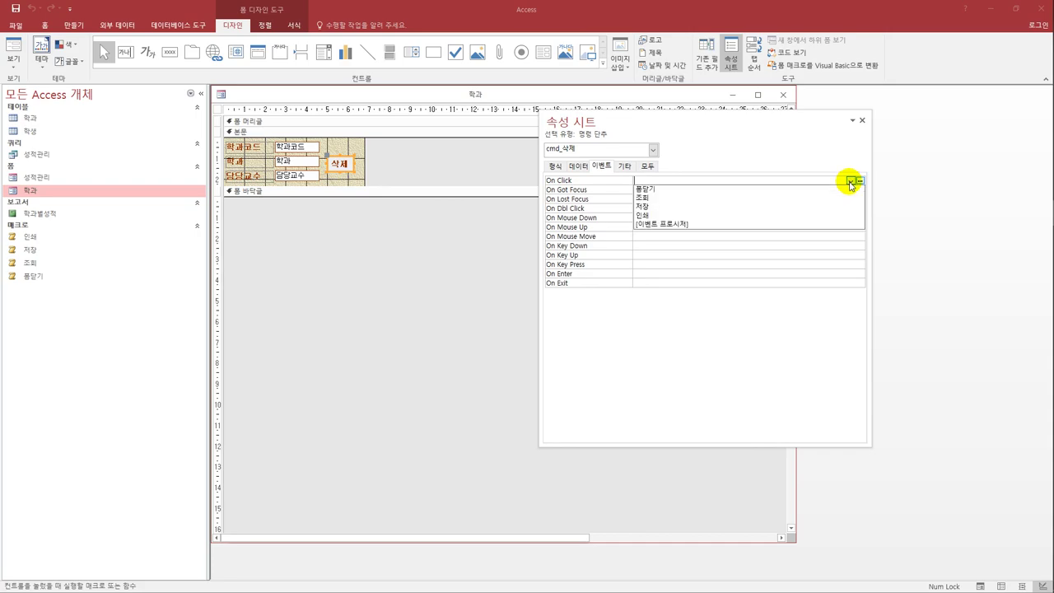
{"action": "left_click", "coordinate": [832, 224]}
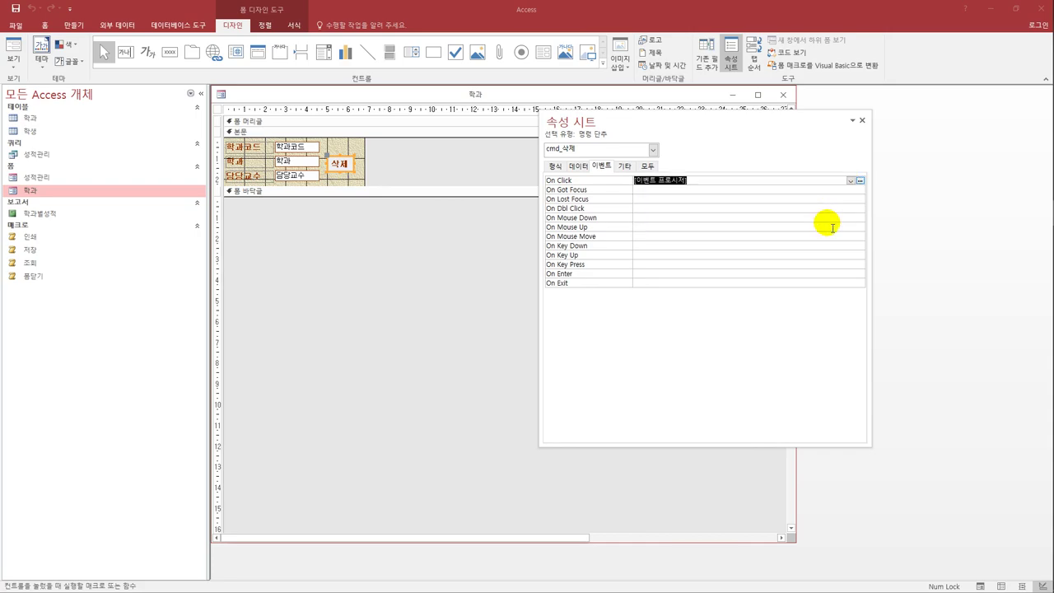
{"action": "left_click", "coordinate": [860, 180]}
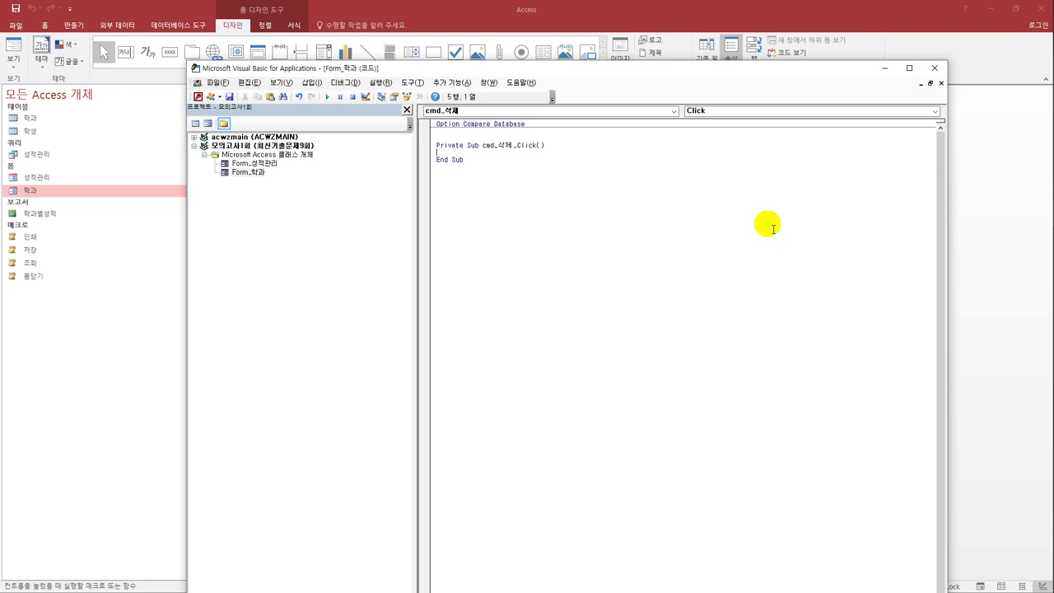
In the cmd_삭제 click procedure, write docmd.RunSQL "delete * from 학과 where 학과코드 = txt_학과코드".
{"action": "key", "text": "Tab"}
{"action": "type", "text": "do"}
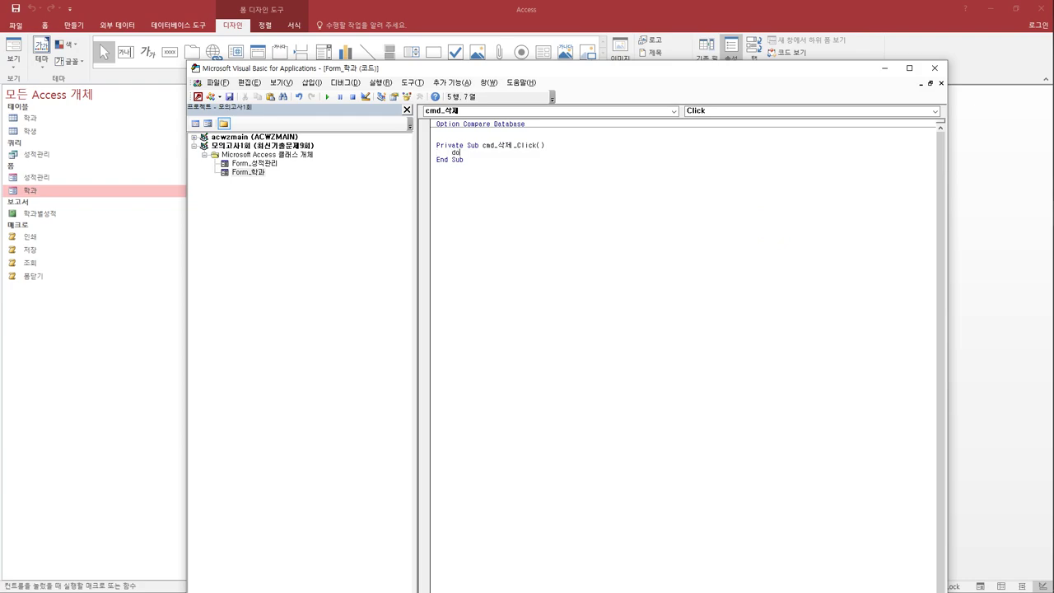
{"action": "type", "text": "cmd.runsql "}
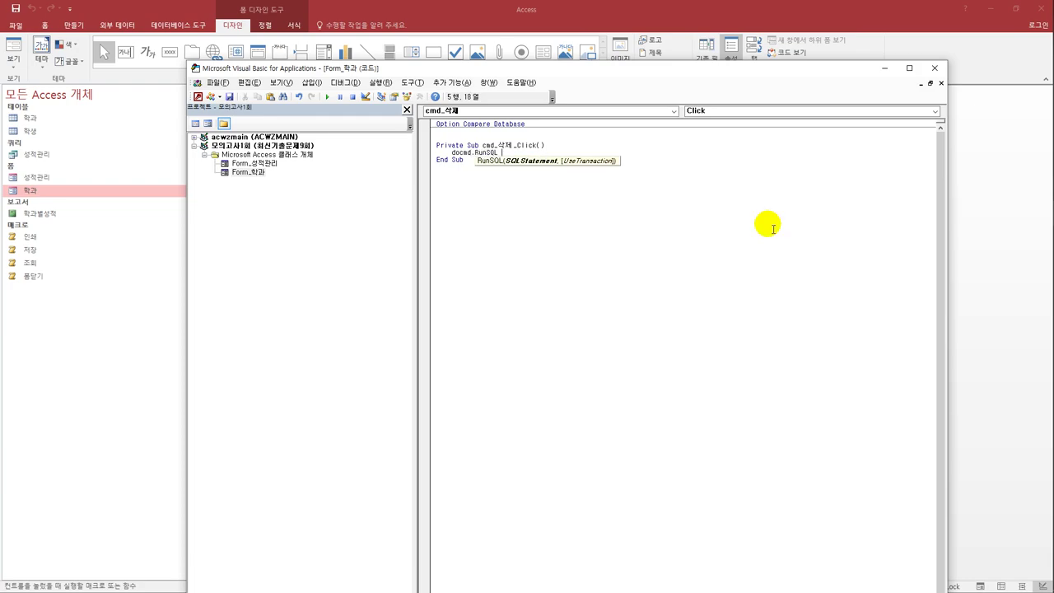
{"action": "type", "text": "\""}
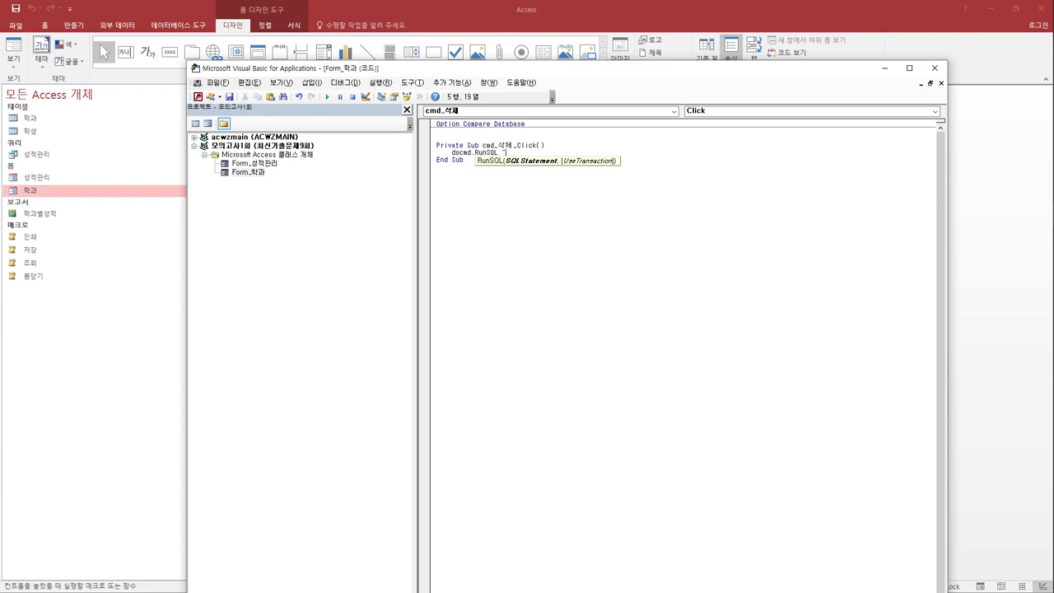
{"action": "type", "text": "delete "}
{"action": "type", "text": "* fr"}
{"action": "type", "text": "om "}
{"action": "type", "text": "학과"}
{"action": "type", "text": "where"}
{"action": "type", "text": "학ㄱ"}
{"action": "type", "text": "코드 "}
{"action": "type", "text": "="}
{"action": "key", "text": "BackSpace"}
{"action": "type", "text": "txt.학과코드"}
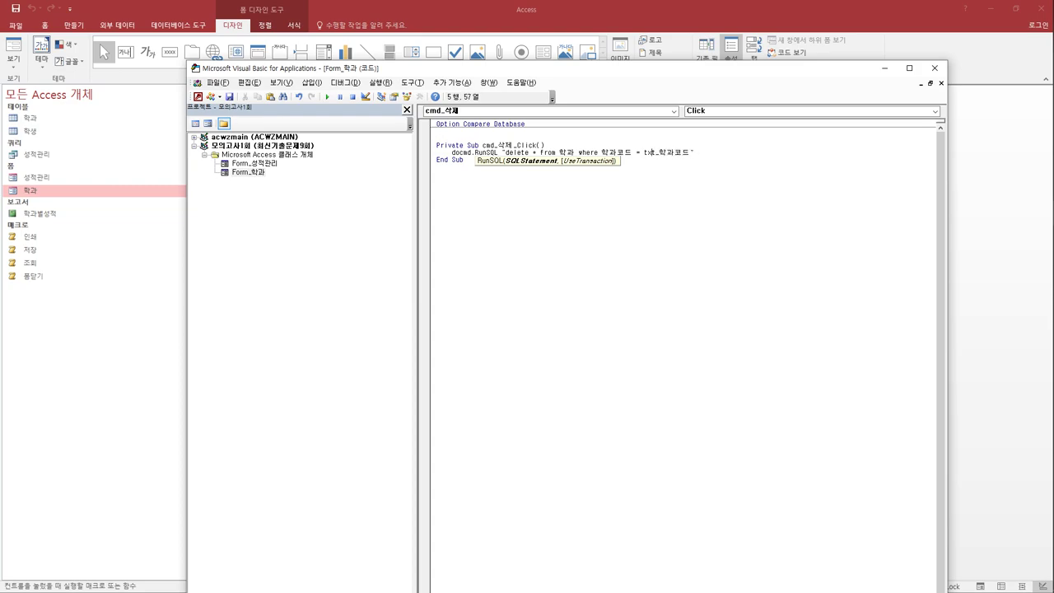
Concatenate txt_학과코드 into the delete statement as = '" & txt_학과코드 & "'", and close the code editor and the 학과 form.
{"action": "type", "text": "'"}
{"action": "key", "text": "Right"}
{"action": "key", "text": "Right"}
{"action": "key", "text": "Right"}
{"action": "type", "text": "'\" &"}
{"action": "left_click", "coordinate": [710, 153]}
{"action": "type", "text": "& \""}
{"action": "left_click", "coordinate": [770, 265]}
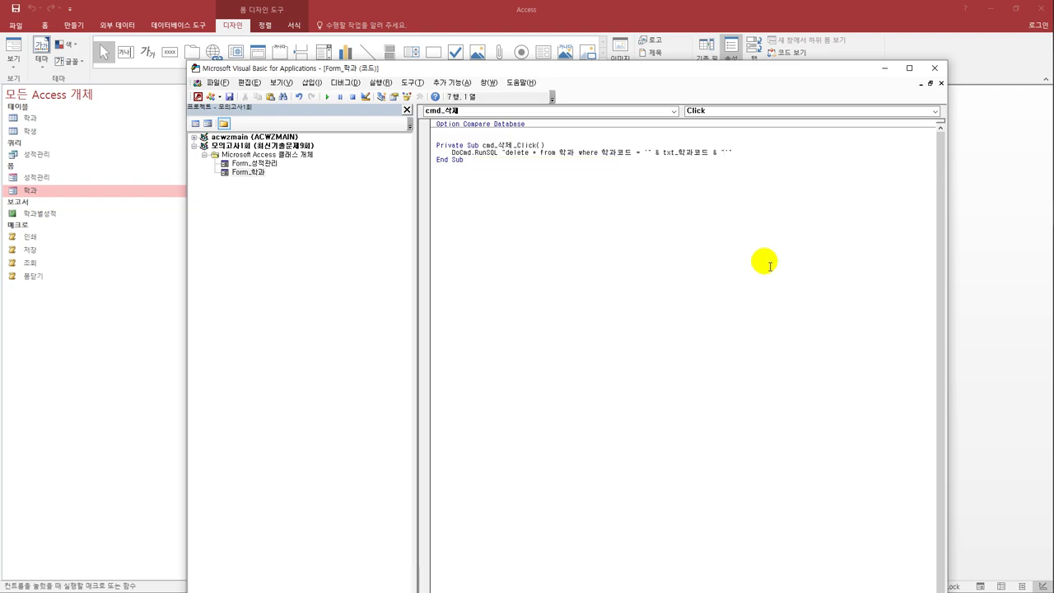
{"action": "left_click", "coordinate": [934, 68]}
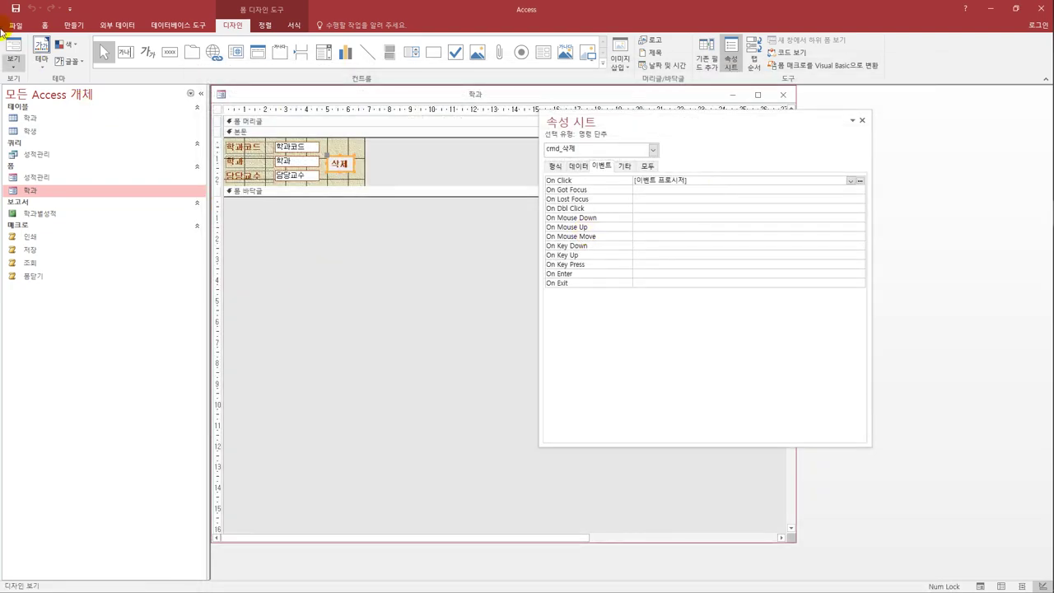
{"action": "left_click", "coordinate": [781, 96]}
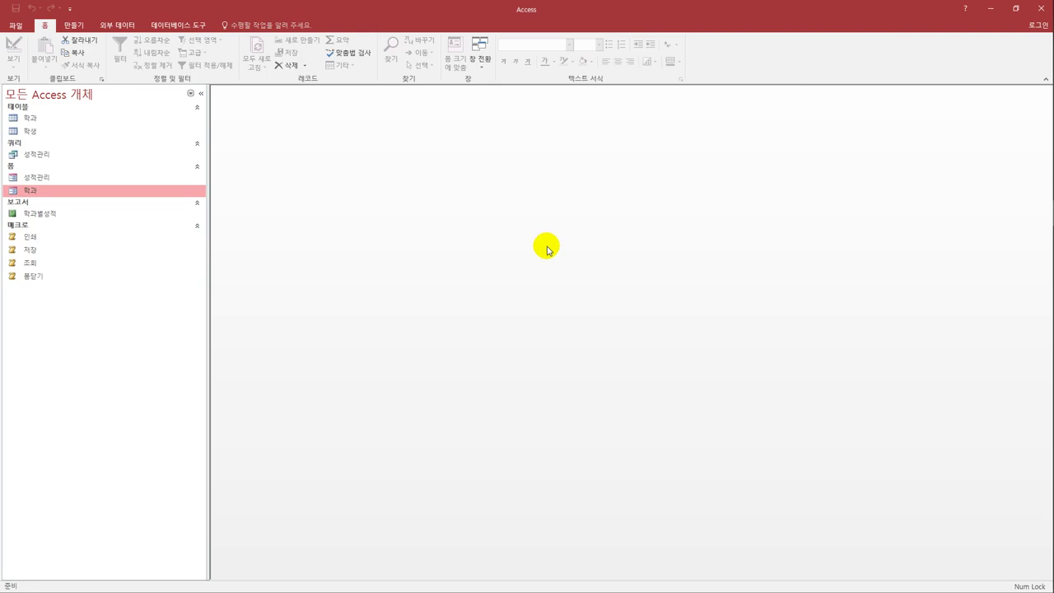
Create a new query in Design View with the 학생 and 학과 tables, enlarging the 학생 list to show all its fields.
{"action": "left_click", "coordinate": [73, 25]}
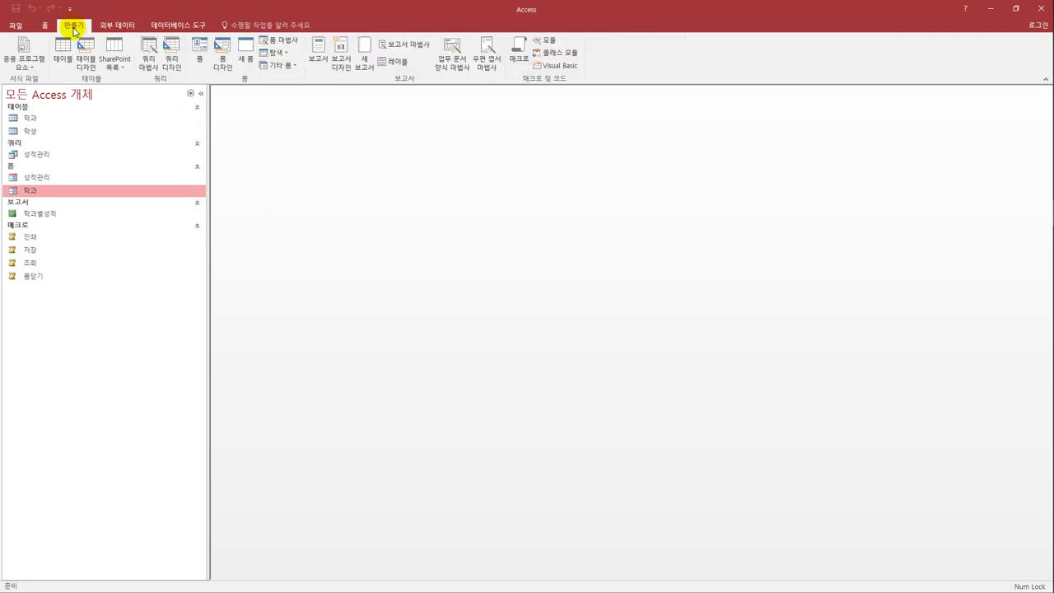
{"action": "left_click", "coordinate": [174, 66]}
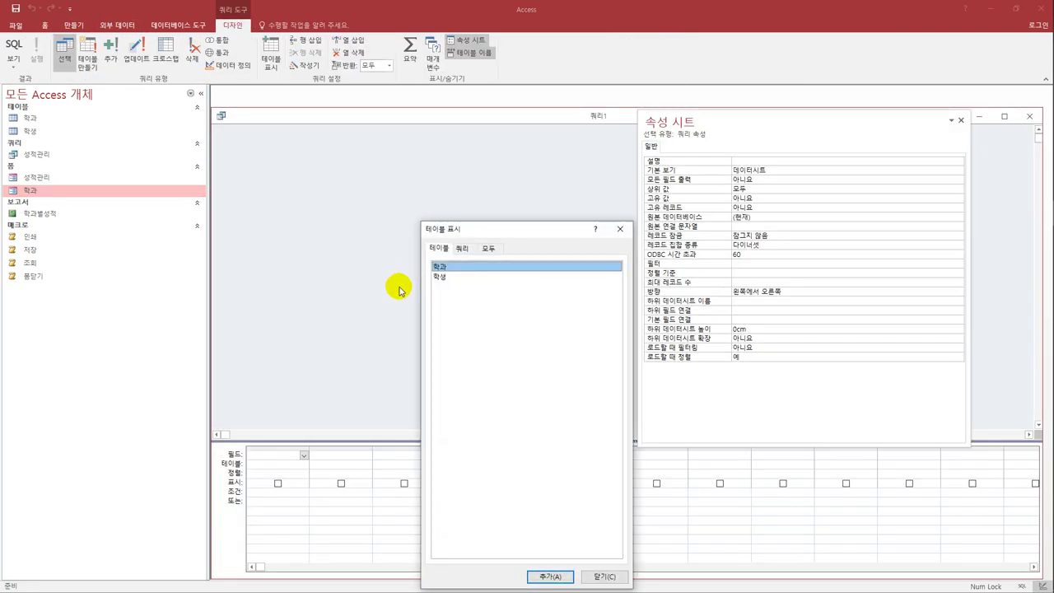
{"action": "double_click", "coordinate": [449, 276]}
{"action": "double_click", "coordinate": [449, 268]}
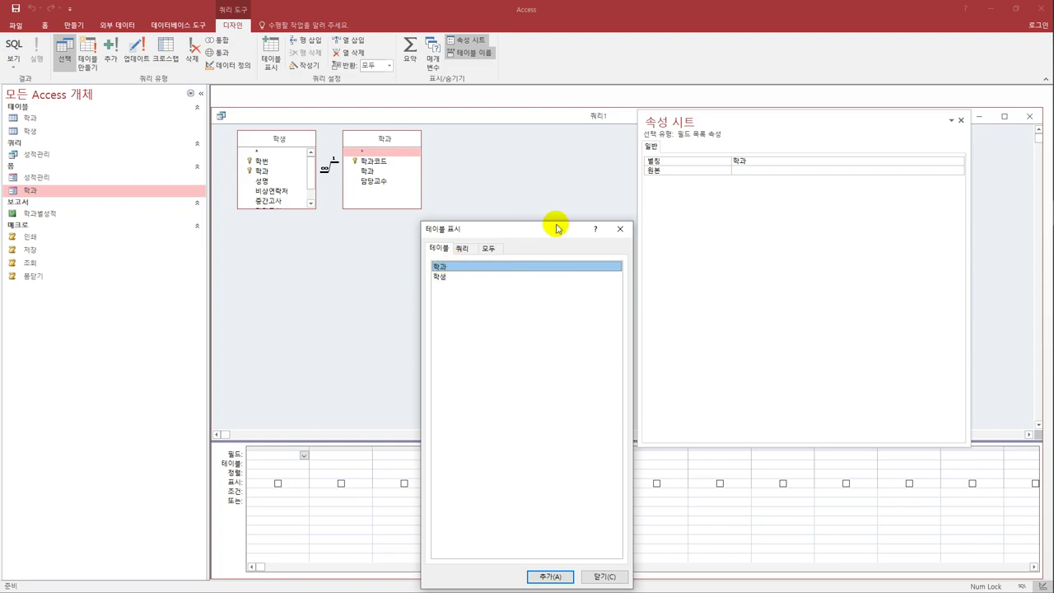
{"action": "left_click", "coordinate": [620, 229]}
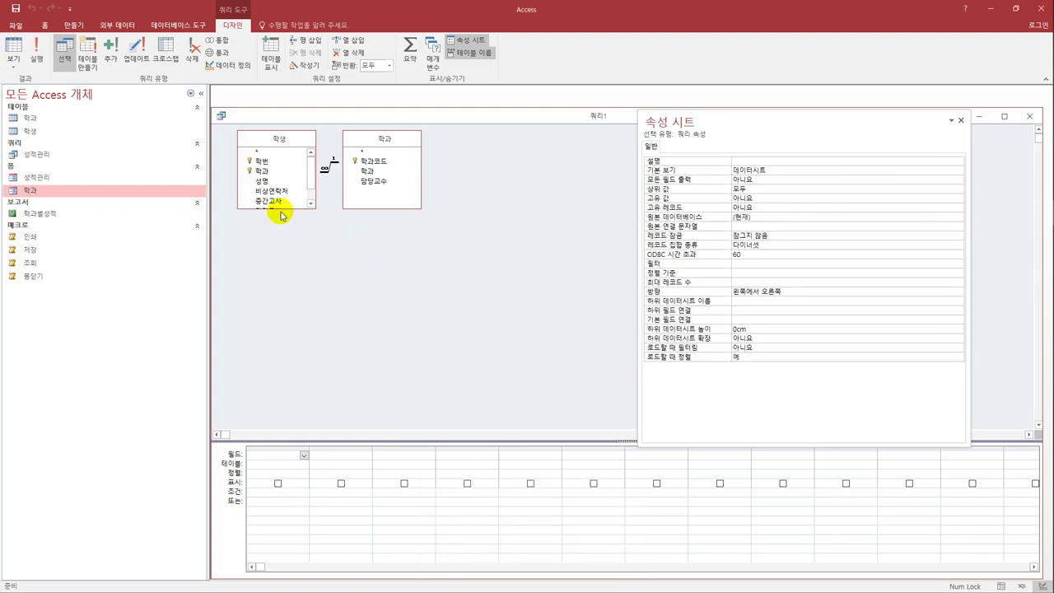
{"action": "left_click_drag", "start_coordinate": [279, 209], "coordinate": [278, 249]}
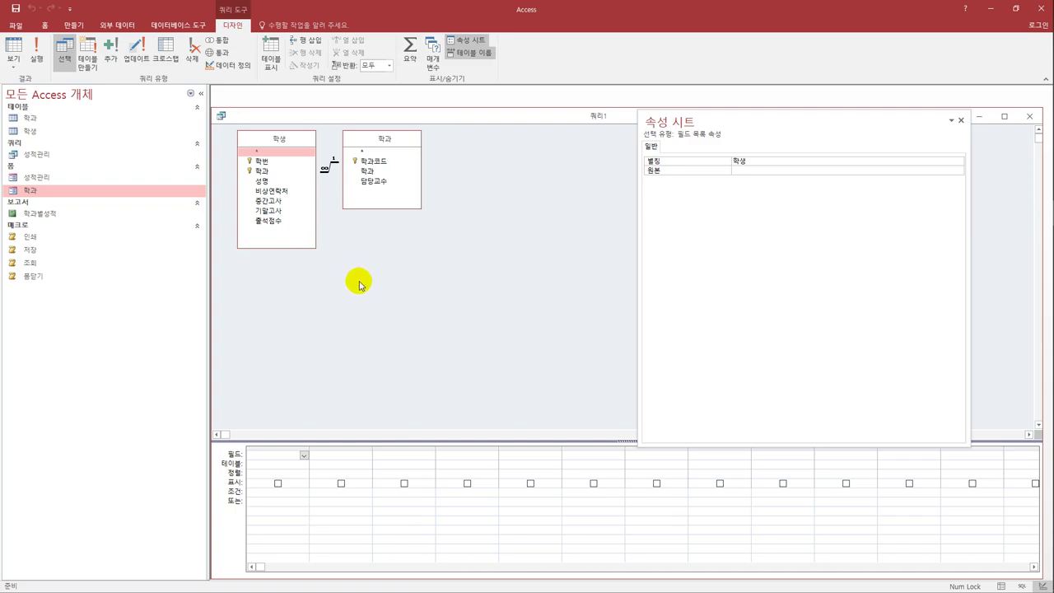
Add 학과 and 담당교수 from the 학과 table to the query, and check the records in Datasheet View before returning to Design View.
{"action": "left_click", "coordinate": [377, 172]}
{"action": "double_click", "coordinate": [377, 172]}
{"action": "double_click", "coordinate": [384, 181]}
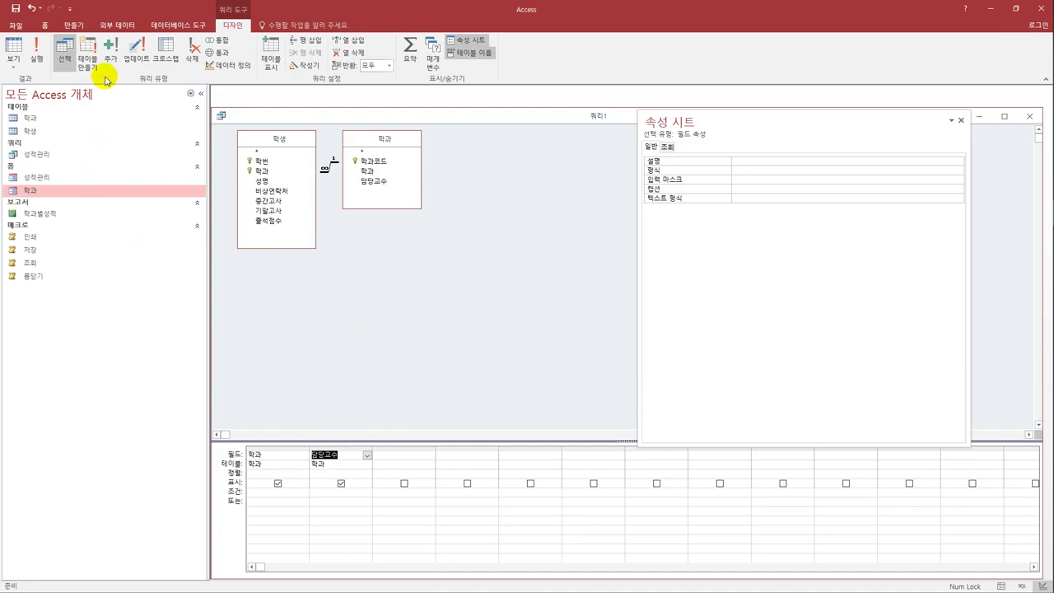
{"action": "left_click", "coordinate": [12, 48]}
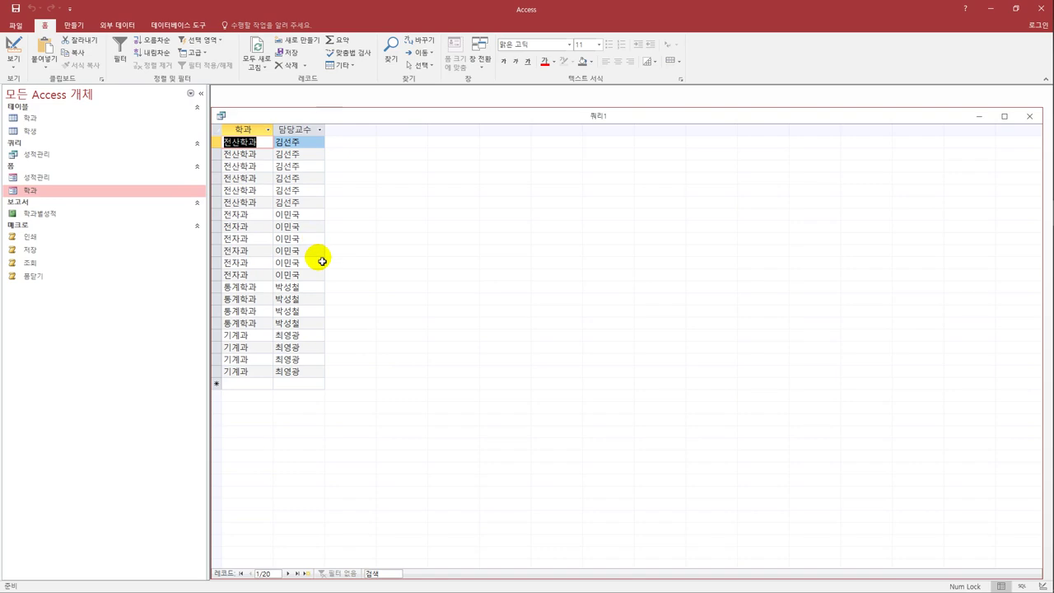
{"action": "left_click", "coordinate": [12, 62]}
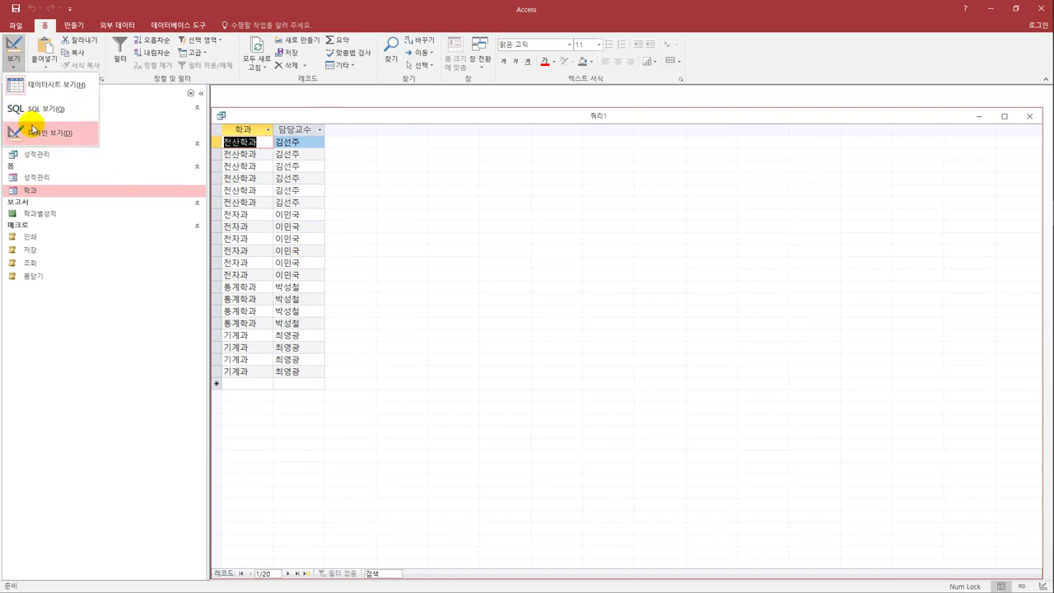
{"action": "left_click", "coordinate": [21, 133]}
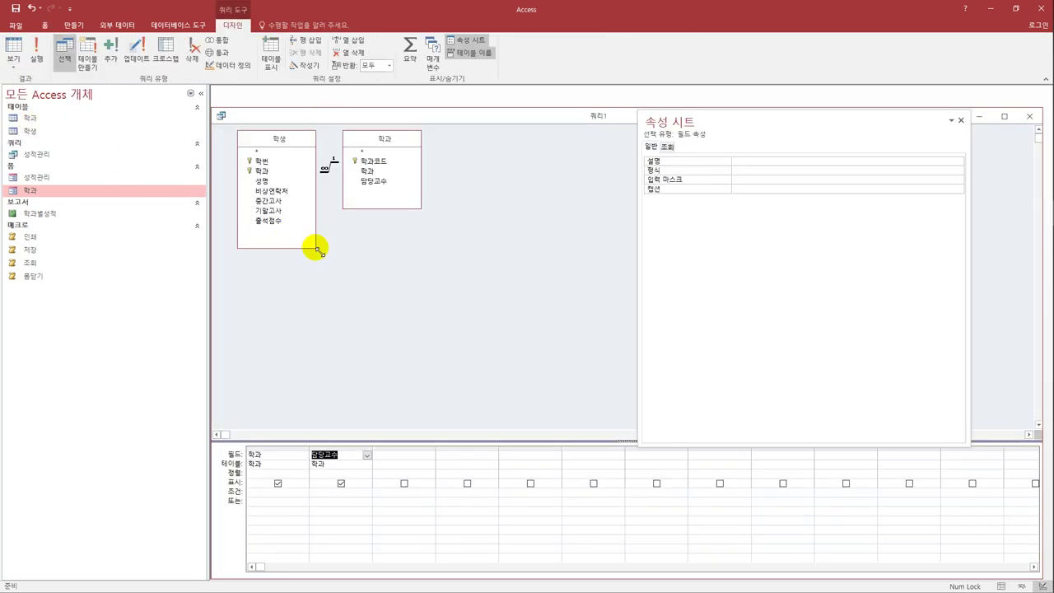
Set the join to include all 학과 records and only matching 학생 records, and check the result in Datasheet View.
{"action": "double_click", "coordinate": [324, 173]}
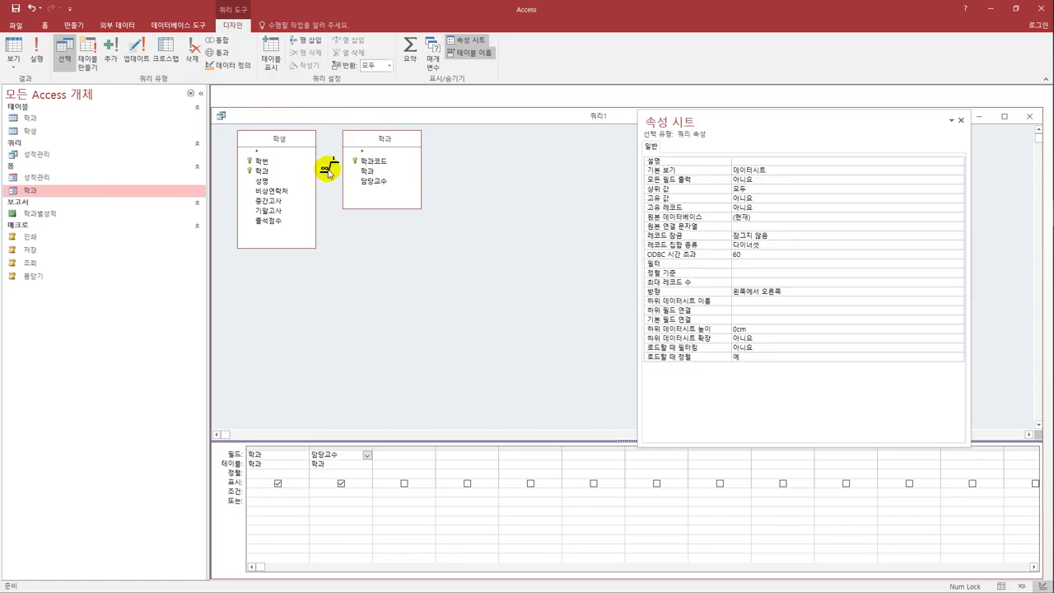
{"action": "left_click_drag", "start_coordinate": [468, 161], "coordinate": [463, 220]}
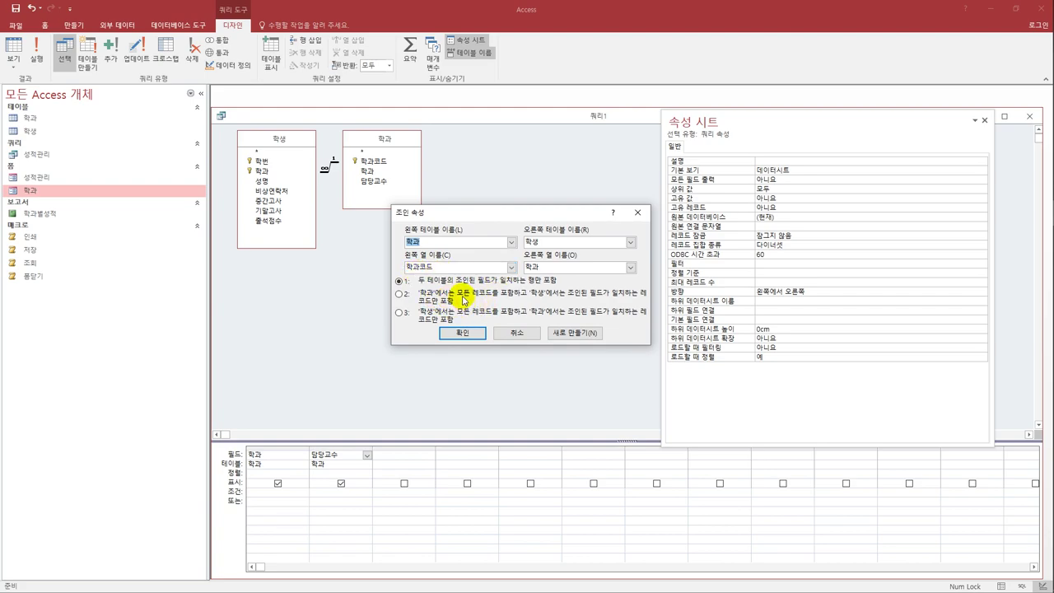
{"action": "left_click", "coordinate": [401, 295]}
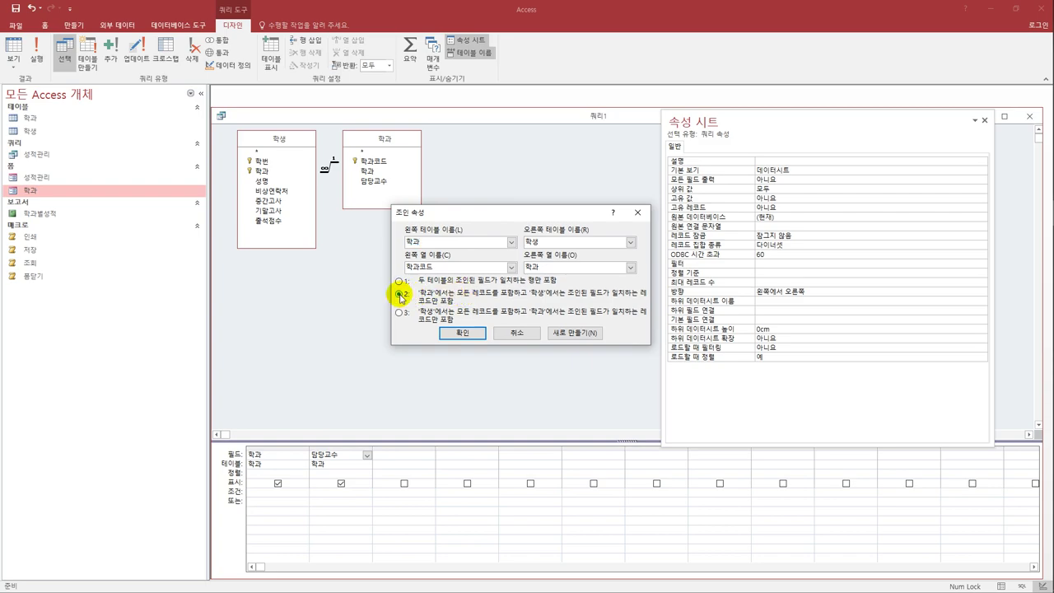
{"action": "left_click", "coordinate": [461, 333]}
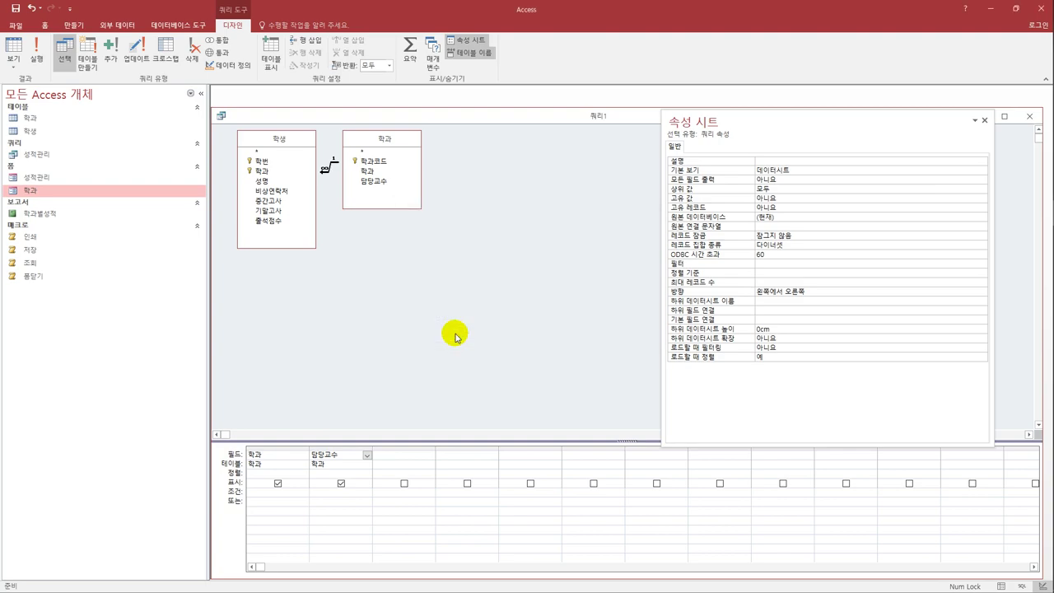
{"action": "left_click", "coordinate": [10, 43]}
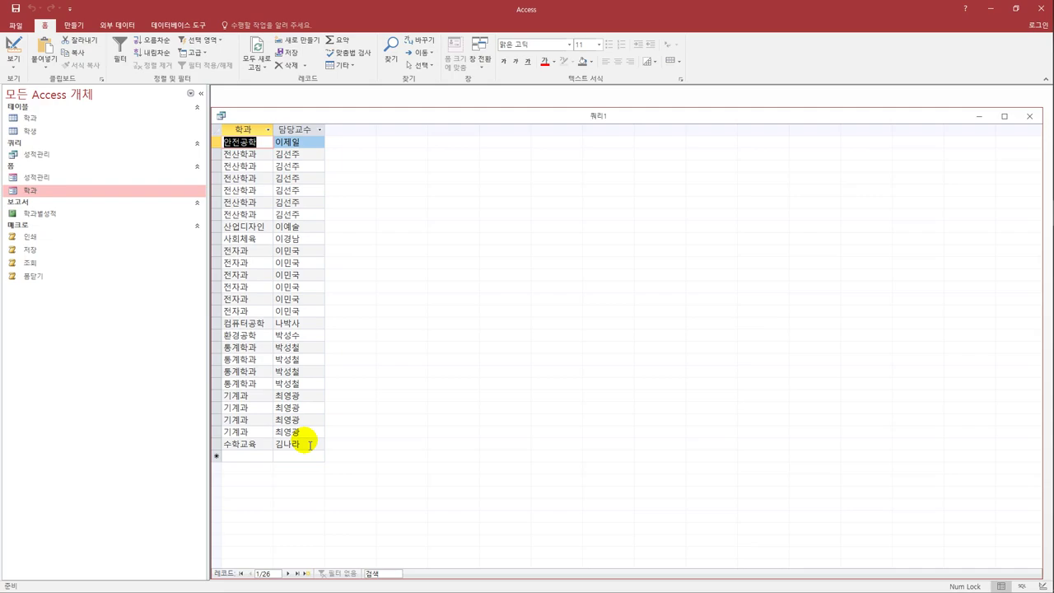
{"action": "left_click", "coordinate": [13, 62]}
{"action": "left_click", "coordinate": [39, 138]}
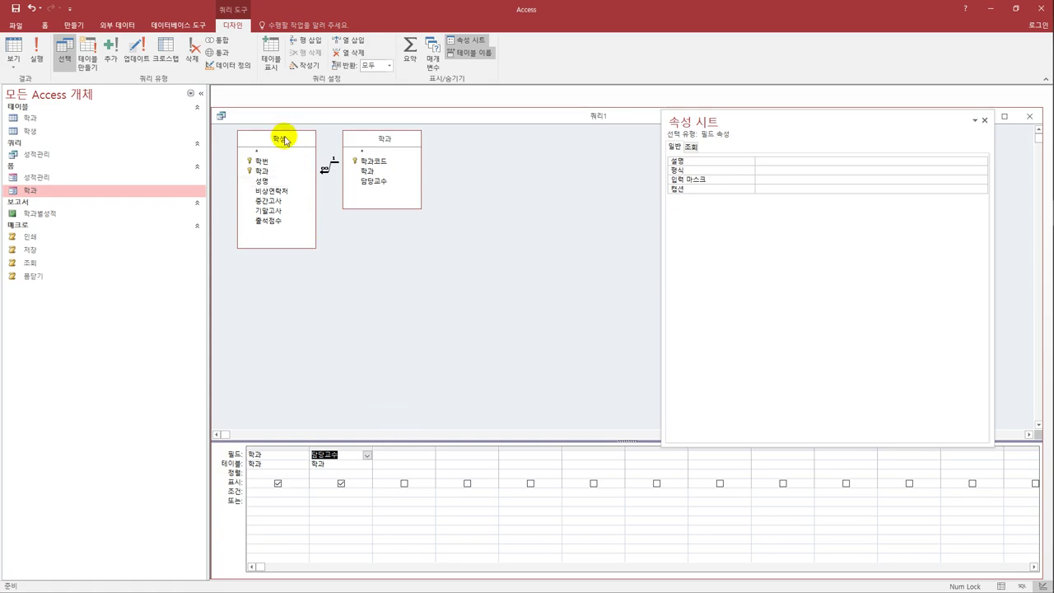
Add the 학과 field from the 학생 table to the query and examine which departments have blank 학생.학과 values in the datasheet.
{"action": "left_click", "coordinate": [281, 172]}
{"action": "double_click", "coordinate": [281, 171]}
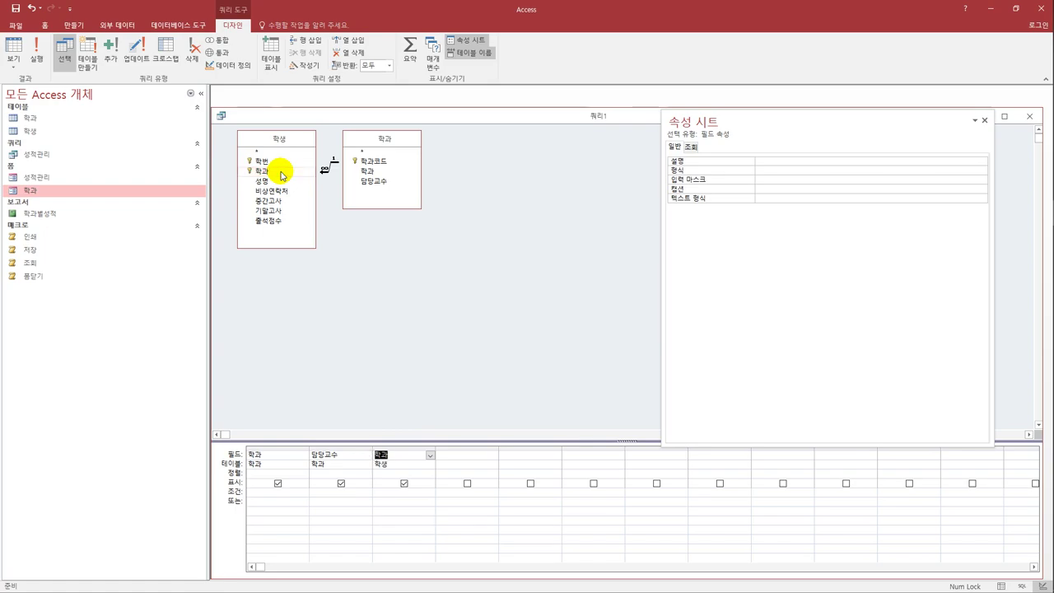
{"action": "left_click", "coordinate": [13, 49]}
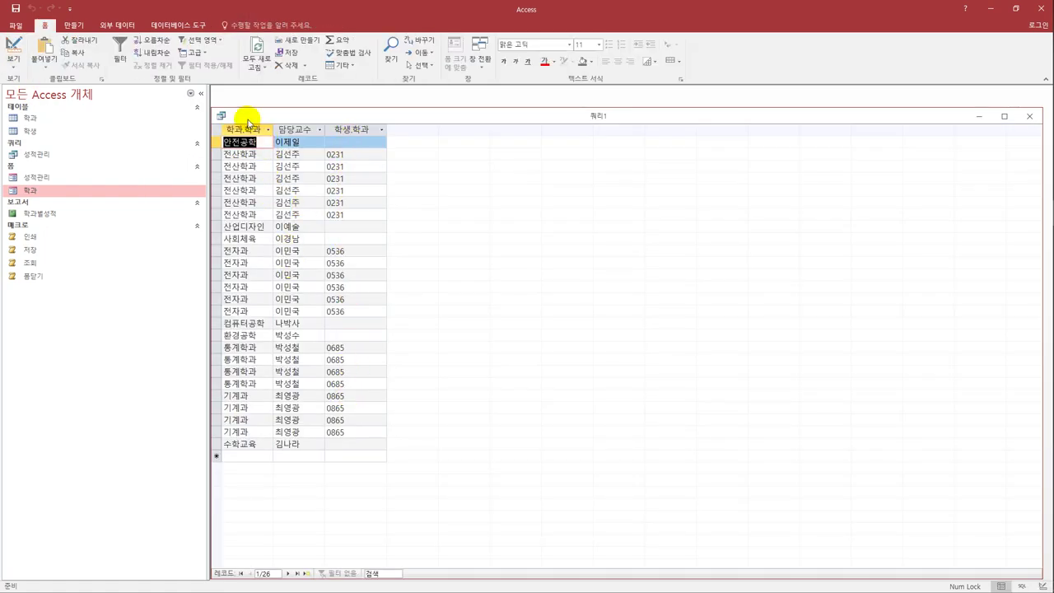
{"action": "left_click", "coordinate": [353, 143]}
{"action": "left_click", "coordinate": [346, 227]}
{"action": "left_click", "coordinate": [352, 240]}
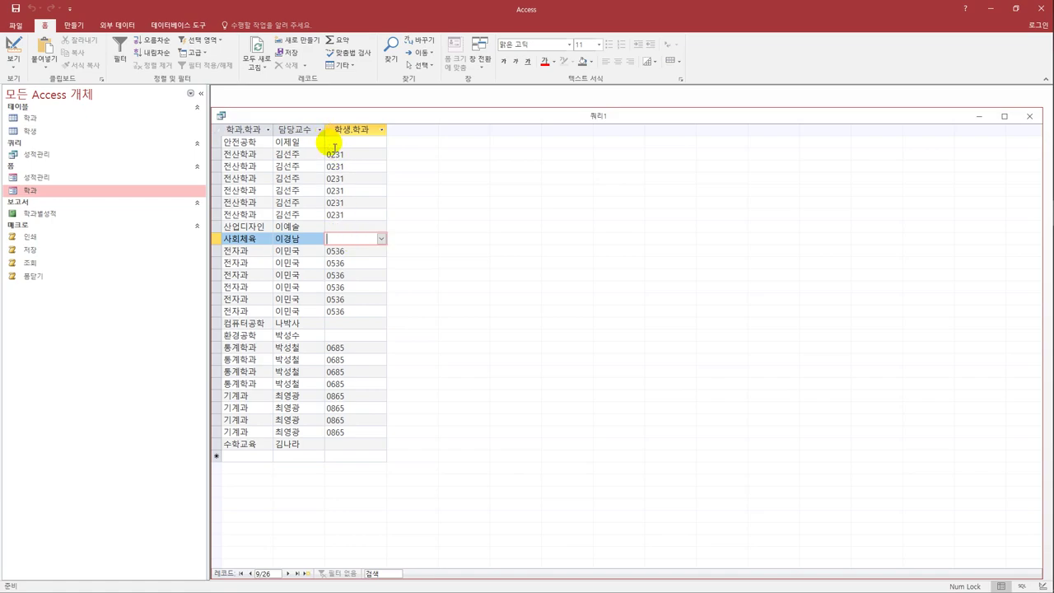
{"action": "left_click", "coordinate": [333, 145]}
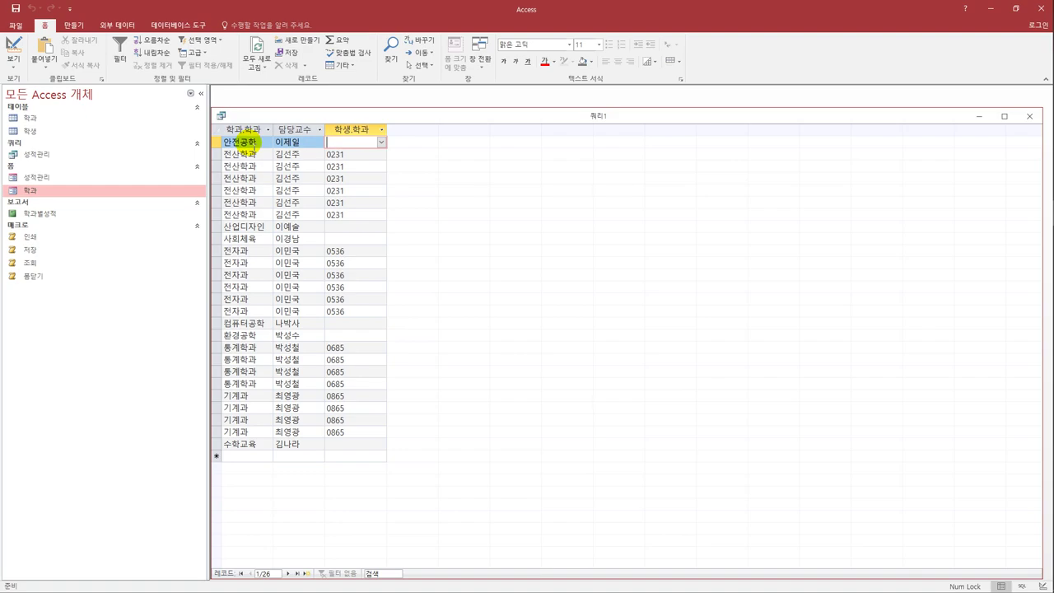
{"action": "left_click", "coordinate": [339, 242]}
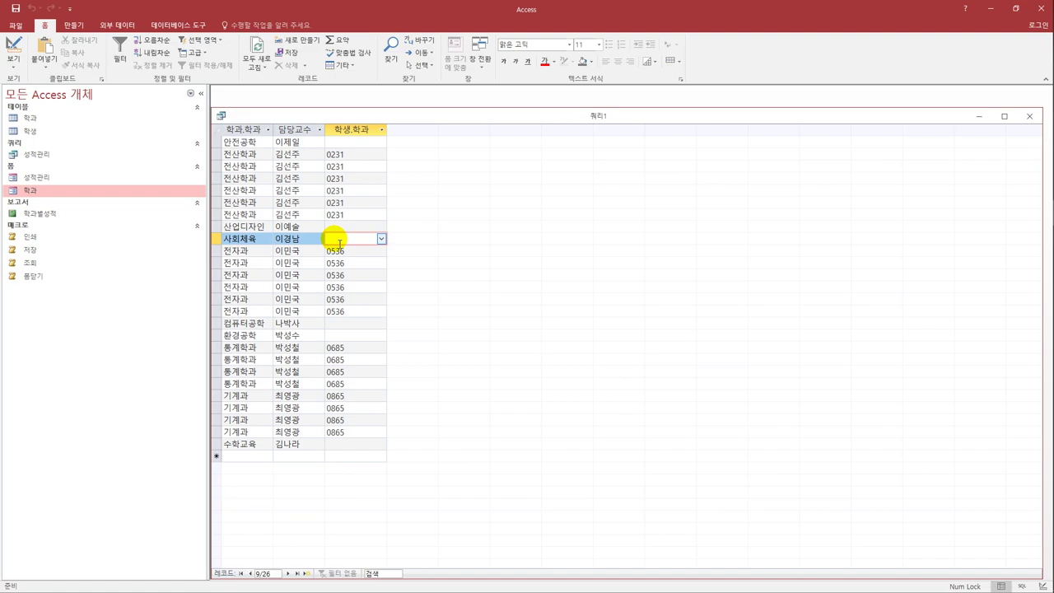
{"action": "left_click", "coordinate": [13, 59]}
{"action": "left_click", "coordinate": [33, 131]}
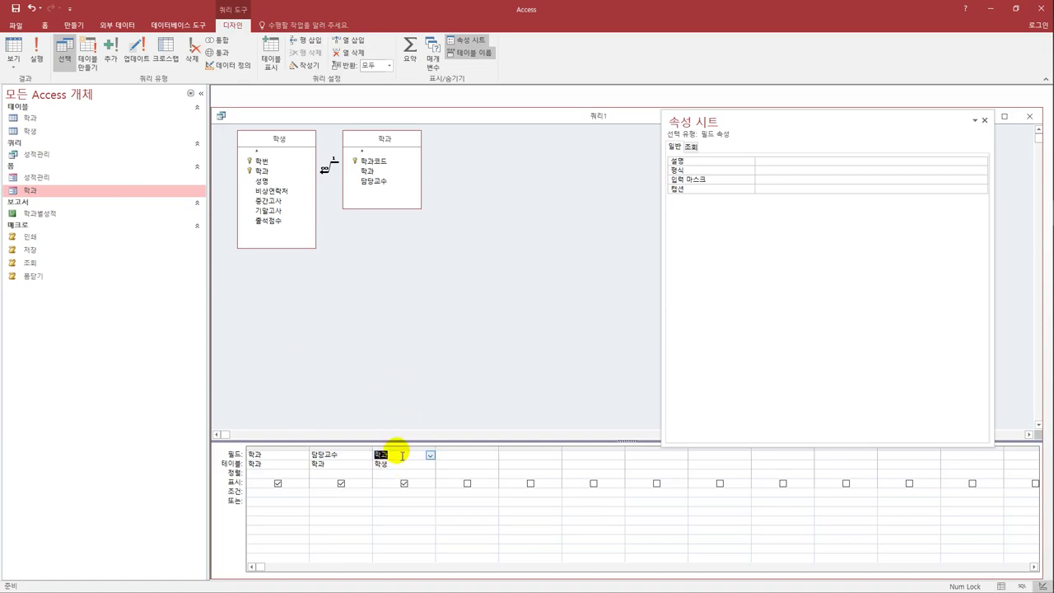
Hide the 학생 table's 학과 column from the output, give it the criterion is null, and show the datasheet.
{"action": "left_click", "coordinate": [405, 484]}
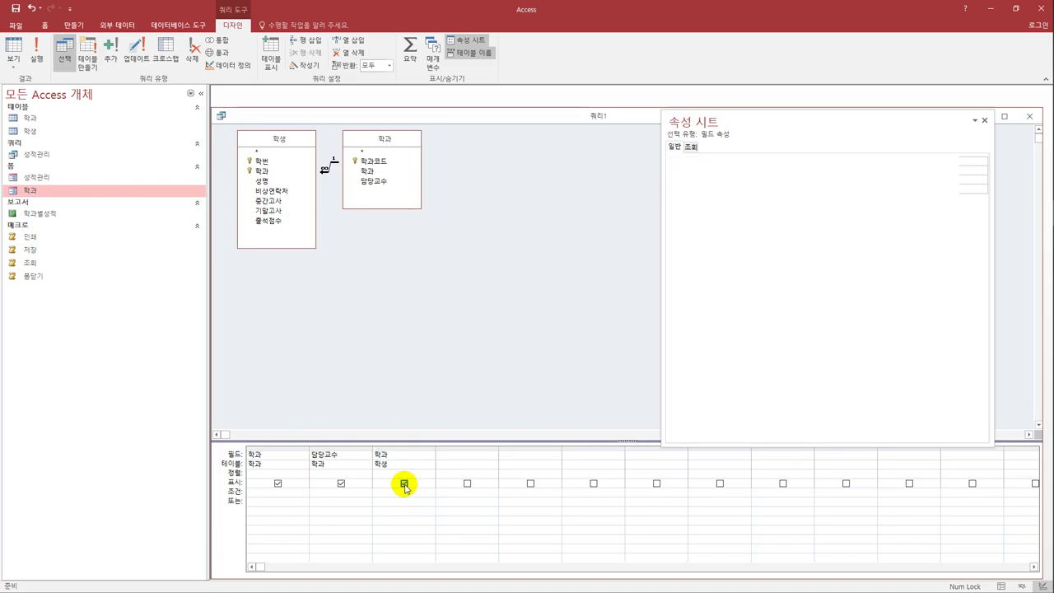
{"action": "left_click", "coordinate": [405, 484]}
{"action": "left_click", "coordinate": [404, 497]}
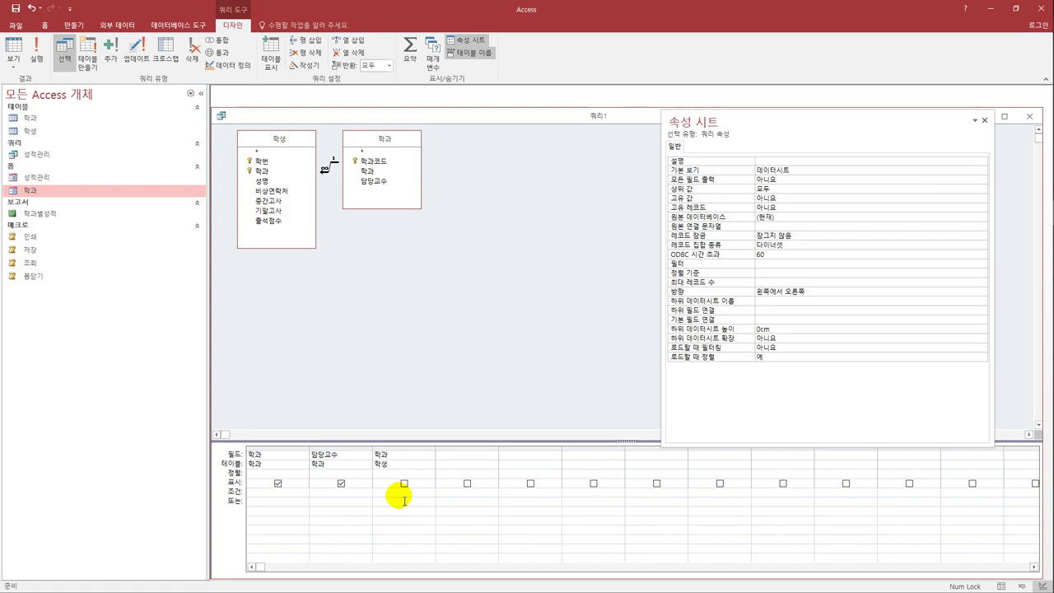
{"action": "type", "text": "is null"}
{"action": "key", "text": "Return"}
{"action": "left_click", "coordinate": [13, 51]}
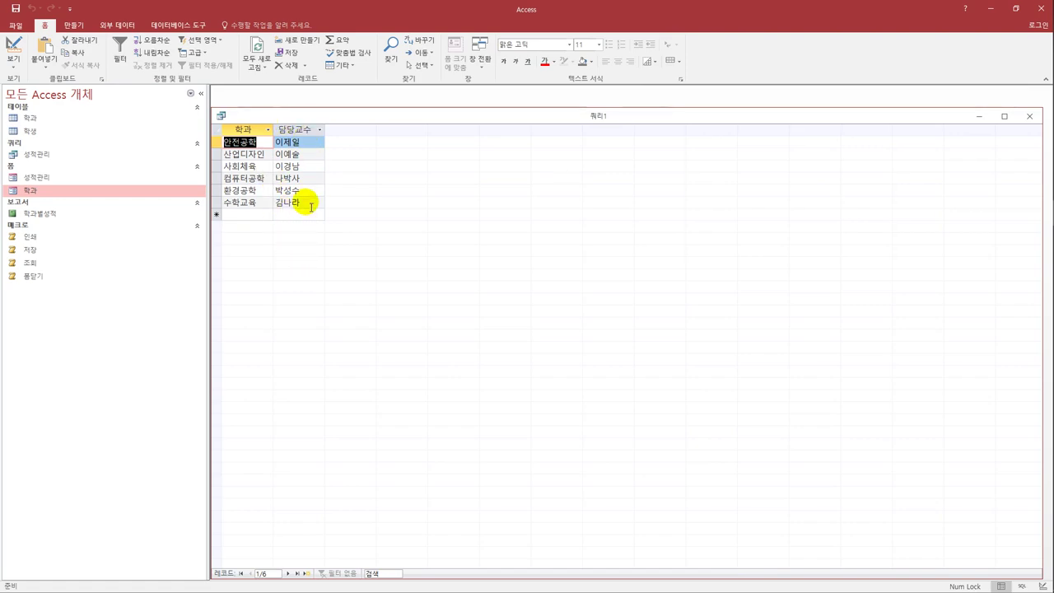
Save the query as 미등록학과 and close it.
{"action": "left_click", "coordinate": [15, 8]}
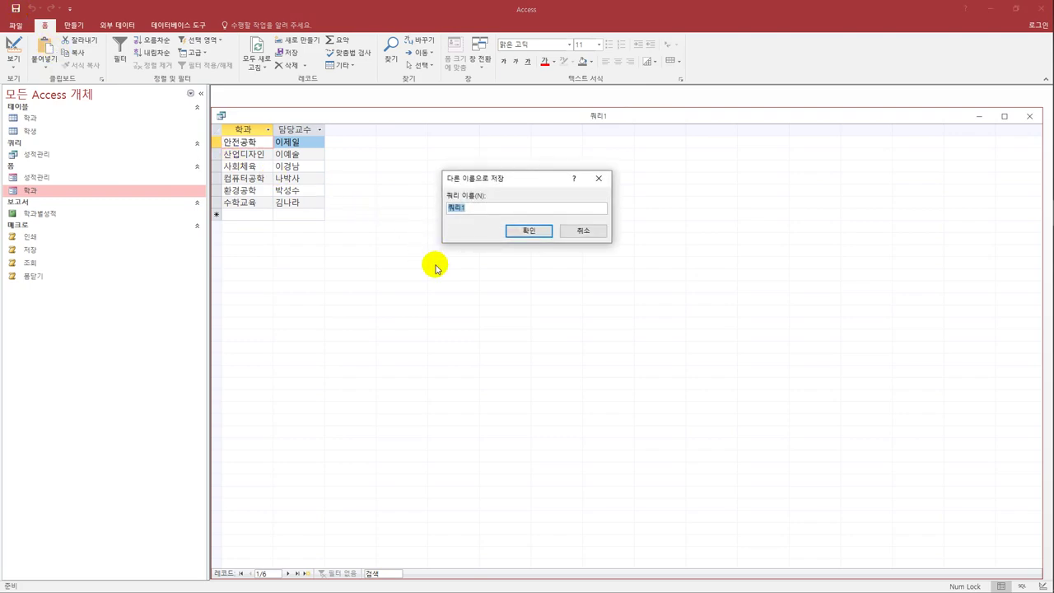
{"action": "type", "text": "학"}
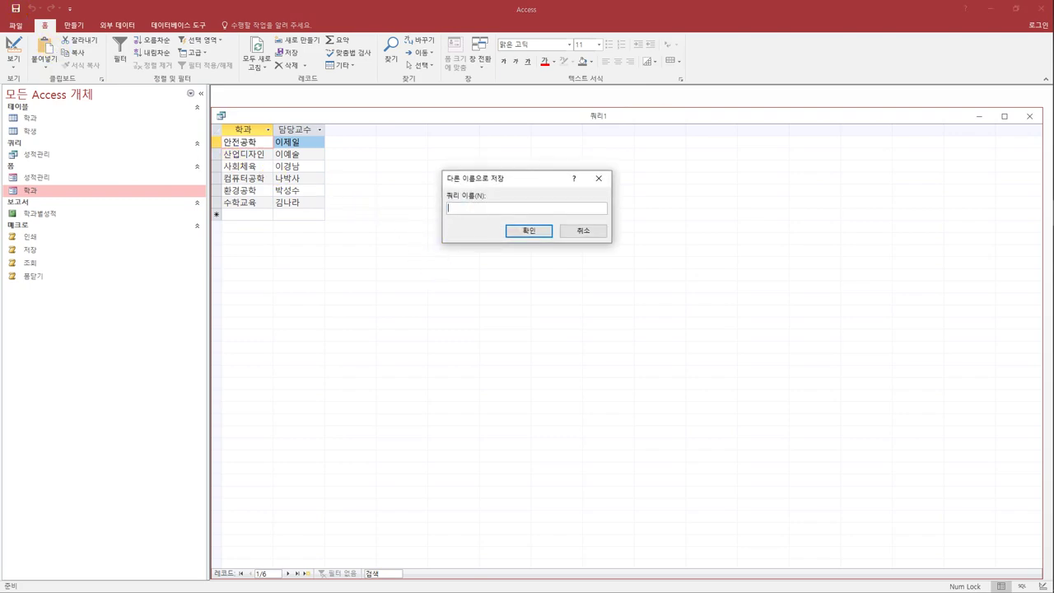
{"action": "type", "text": "등록학과"}
{"action": "left_click", "coordinate": [519, 232]}
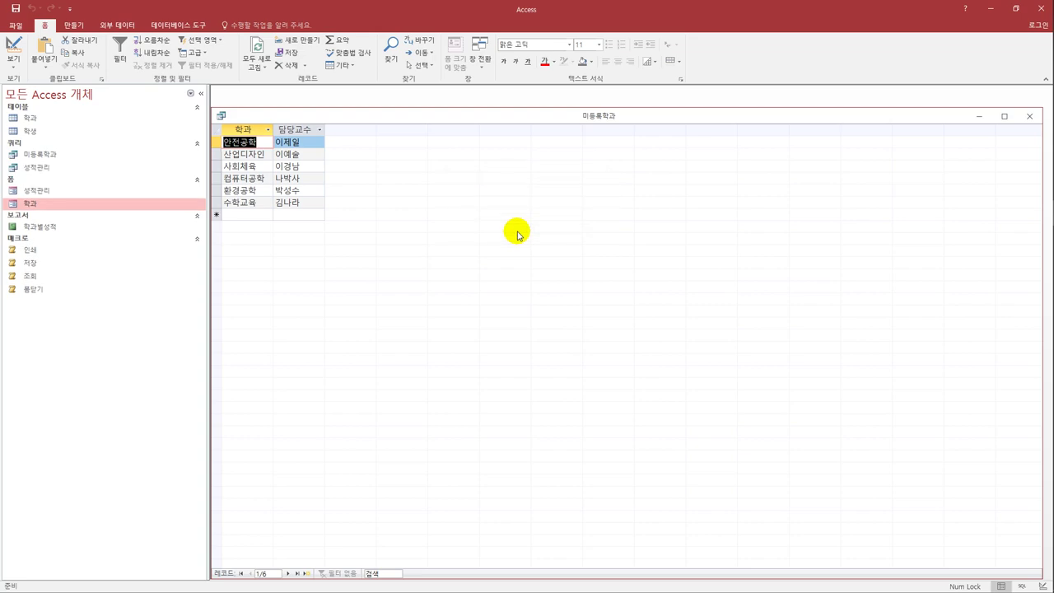
{"action": "left_click", "coordinate": [1030, 116]}
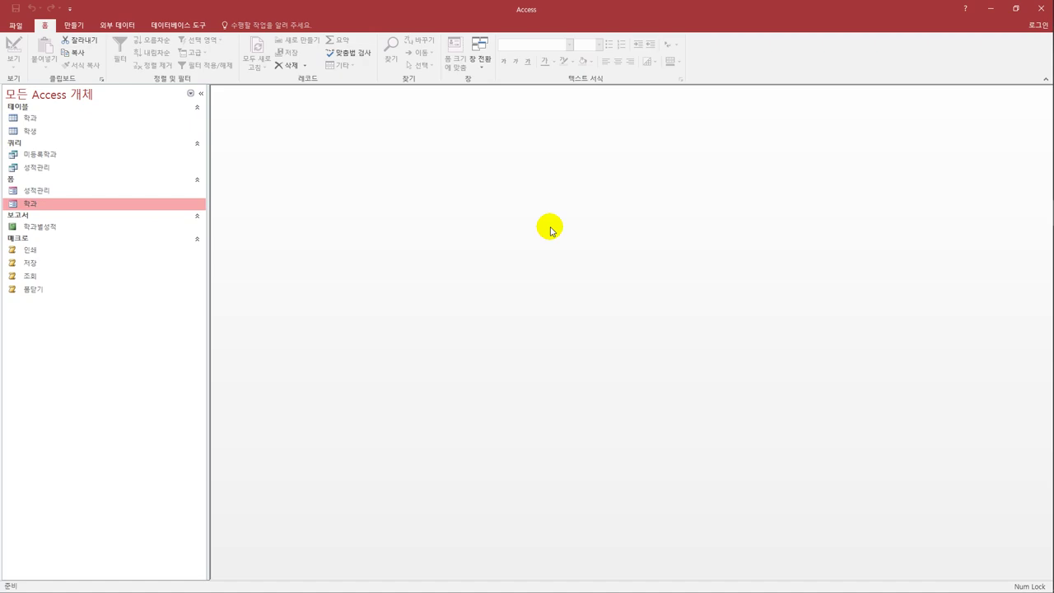
Create another query in Design View on the 학생 table and add its 학과 field as the first column.
{"action": "left_click", "coordinate": [74, 24]}
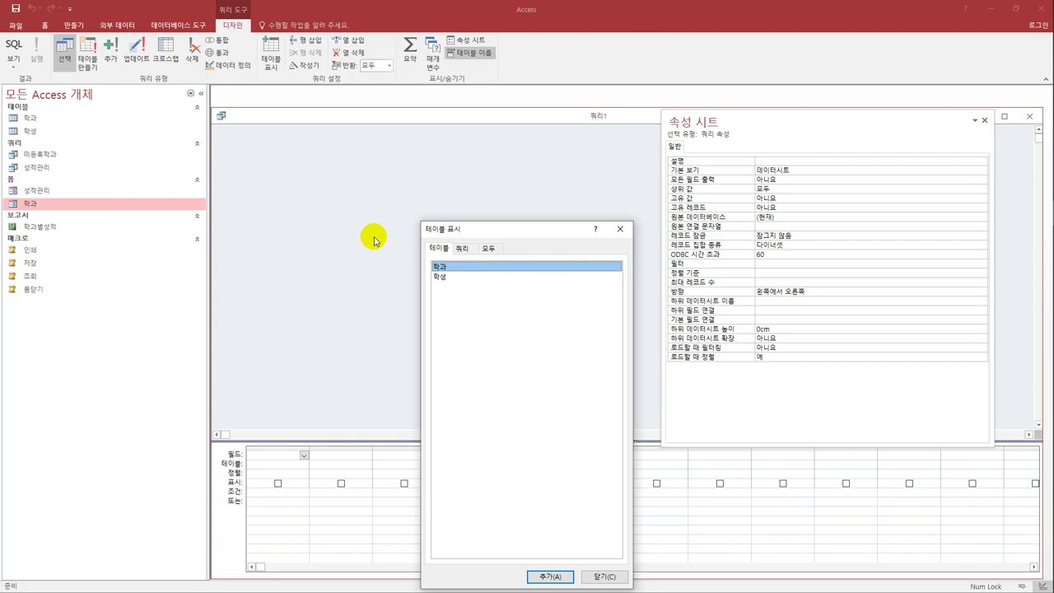
{"action": "double_click", "coordinate": [466, 278]}
{"action": "left_click", "coordinate": [620, 228]}
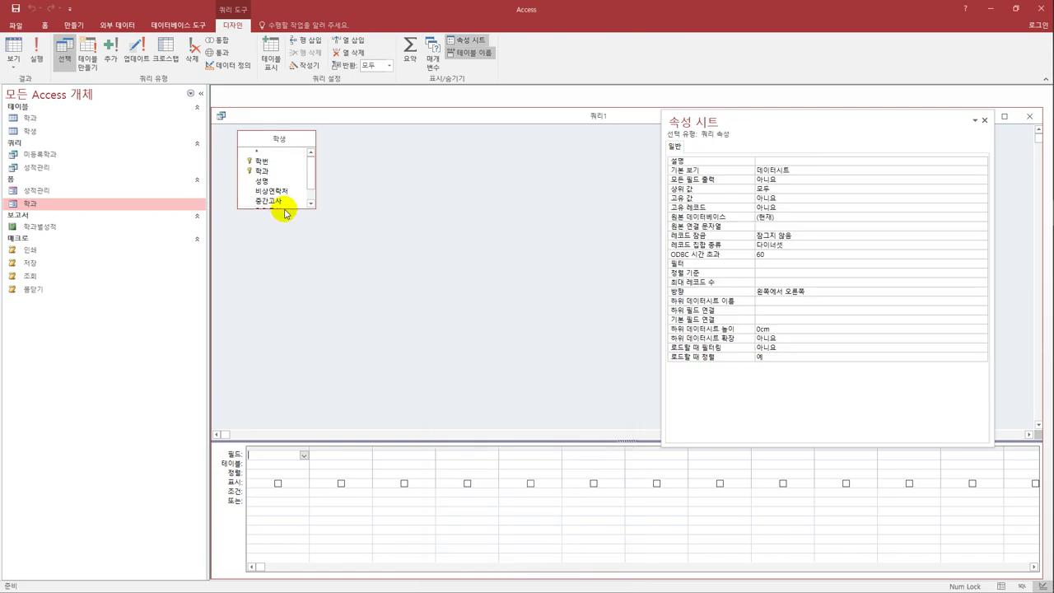
{"action": "left_click_drag", "start_coordinate": [280, 209], "coordinate": [281, 260]}
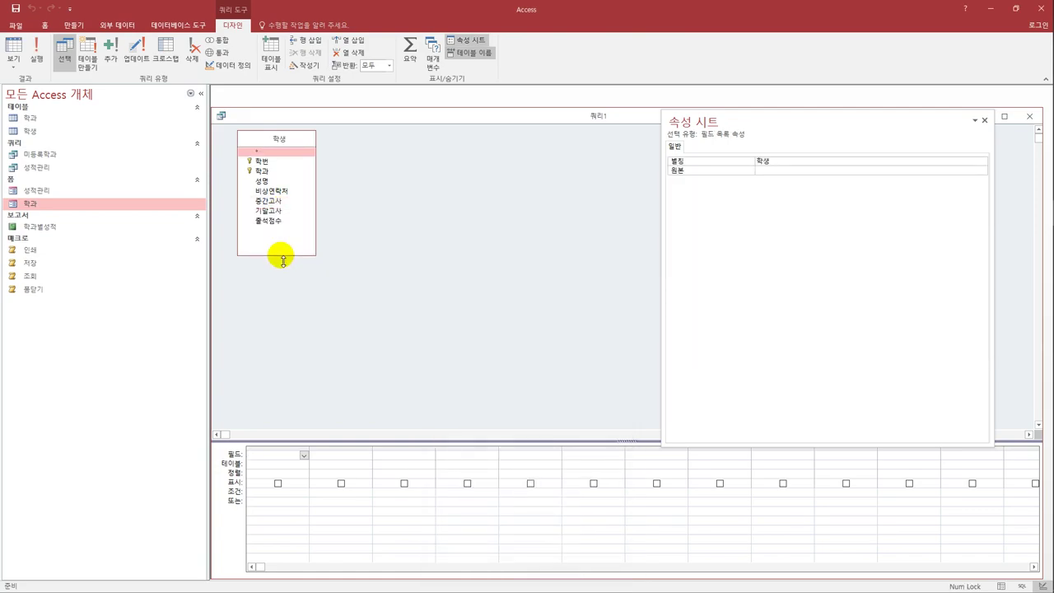
{"action": "left_click", "coordinate": [283, 173]}
{"action": "double_click", "coordinate": [282, 173]}
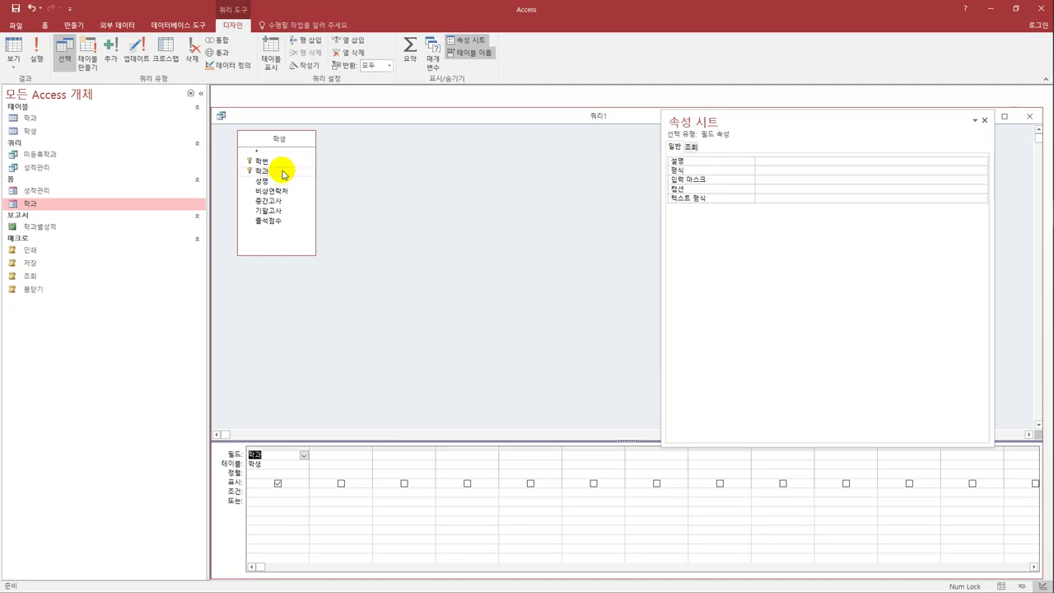
Add the 성명 and 비상연락처 fields to the query, followed by a calculated column ([중간고사]+[기말고사]+[출석점수])/3.
{"action": "double_click", "coordinate": [275, 182]}
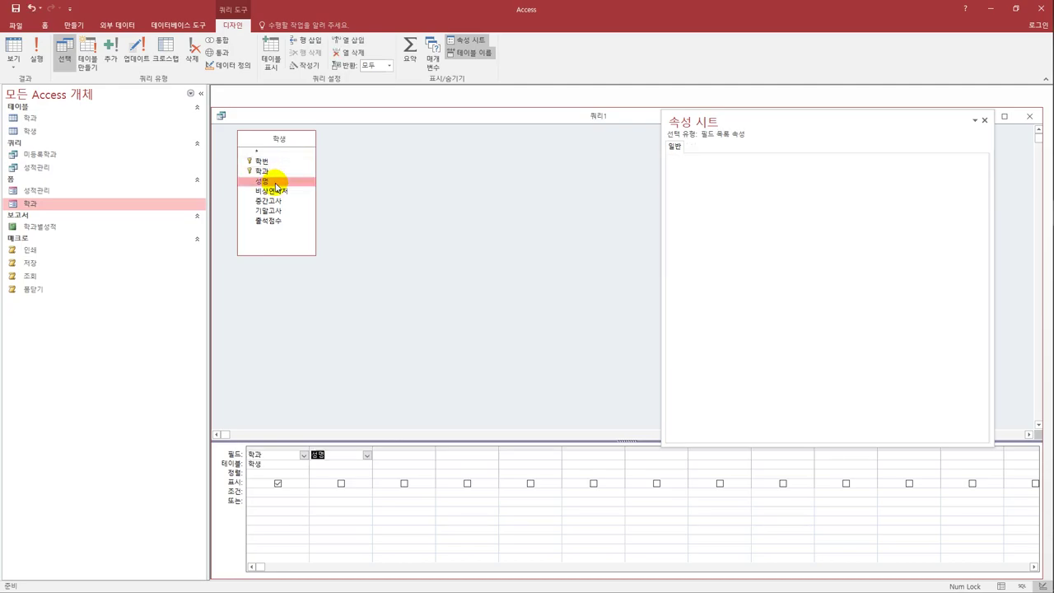
{"action": "double_click", "coordinate": [278, 190]}
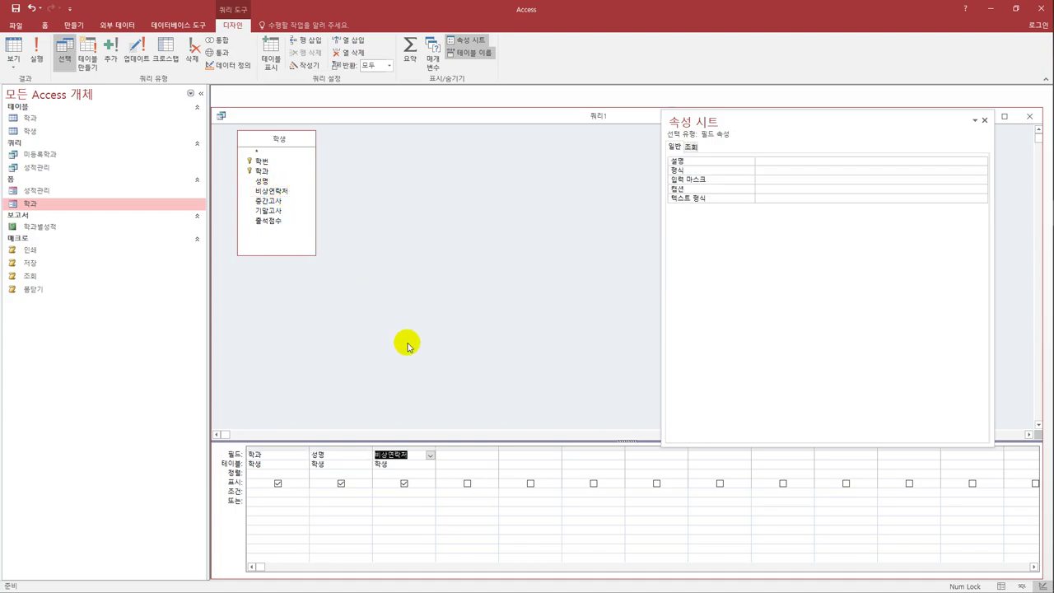
{"action": "left_click_drag", "start_coordinate": [503, 453], "coordinate": [580, 451]}
{"action": "left_click", "coordinate": [463, 456]}
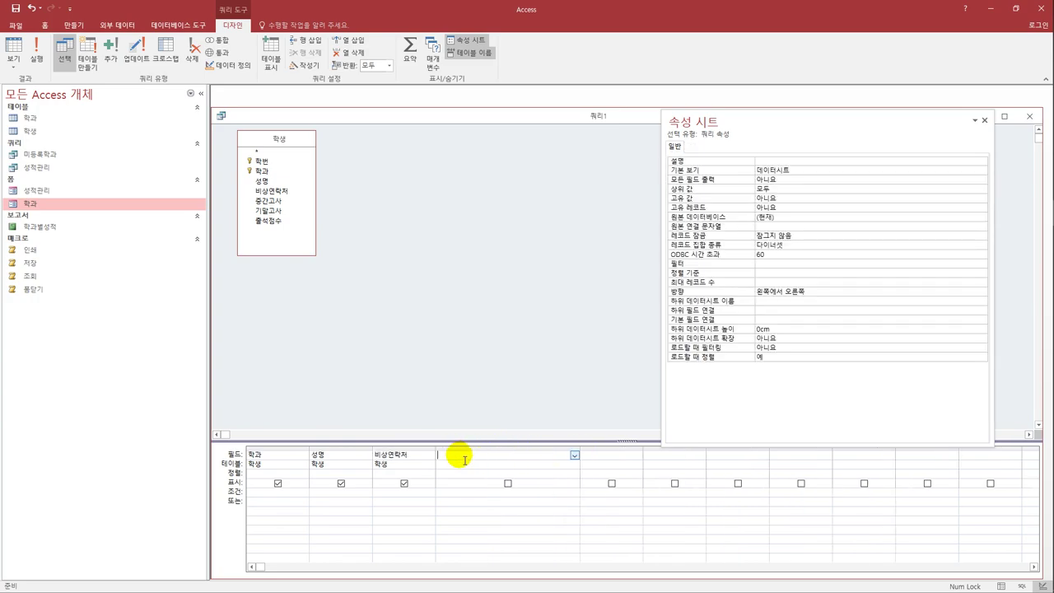
{"action": "type", "text": "ㅇ이"}
{"action": "key", "text": "BackSpace"}
{"action": "key", "text": "BackSpace"}
{"action": "type", "text": "[중간고사]+[기말고사]+[출석점수])"}
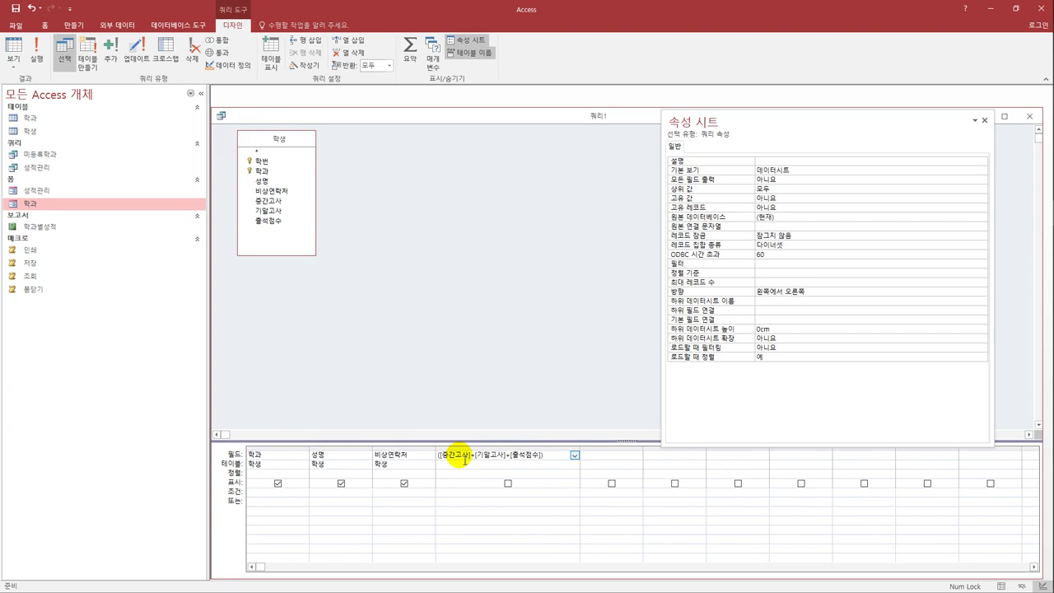
{"action": "type", "text": "/3"}
Give the calculated average column the criterion >=90, hide it from the output, and show the datasheet.
{"action": "left_click", "coordinate": [449, 494]}
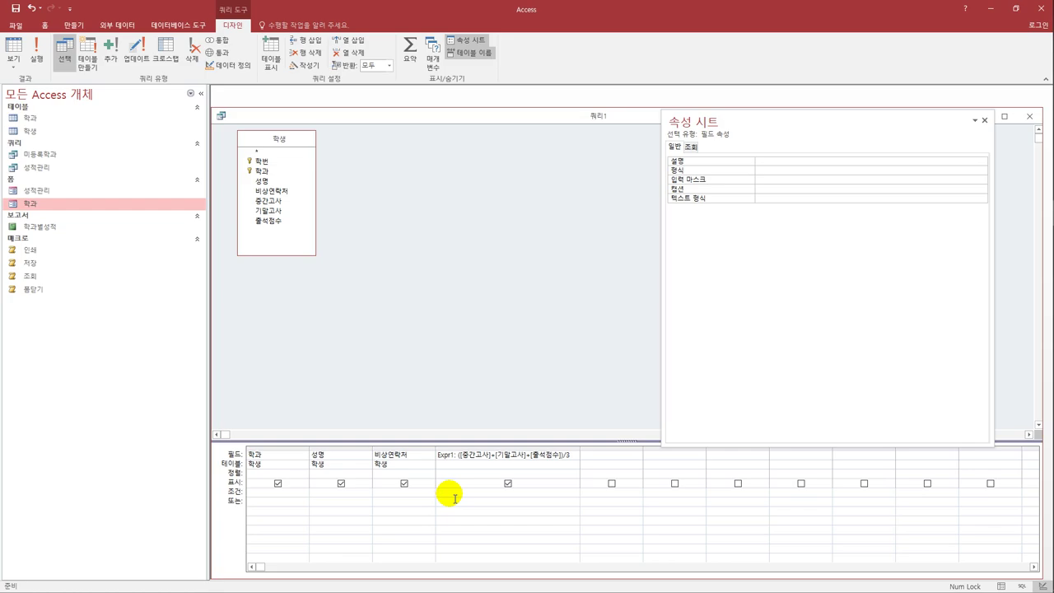
{"action": "type", "text": ">=90"}
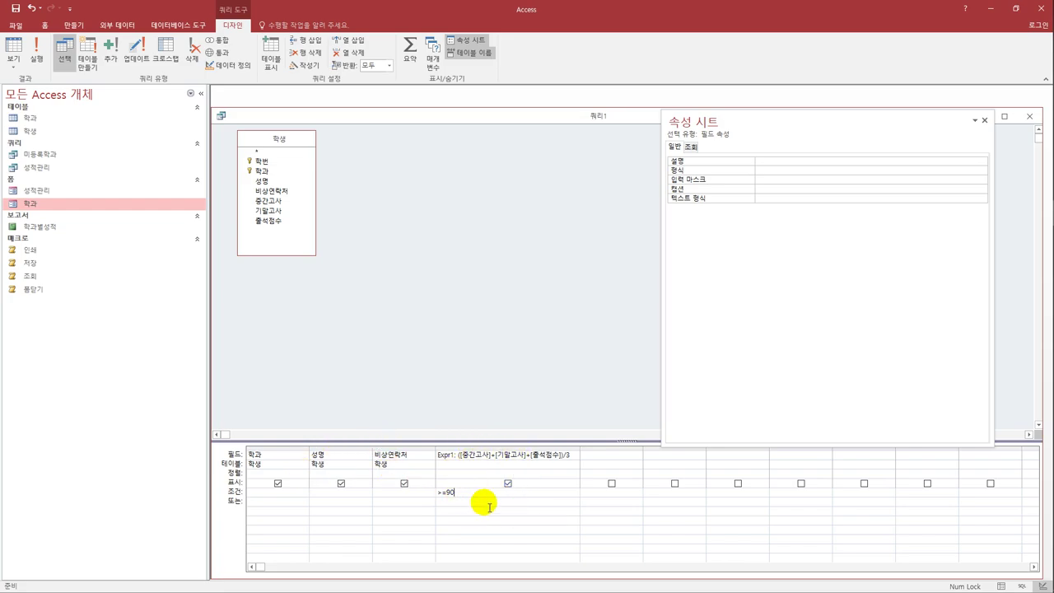
{"action": "left_click", "coordinate": [509, 483]}
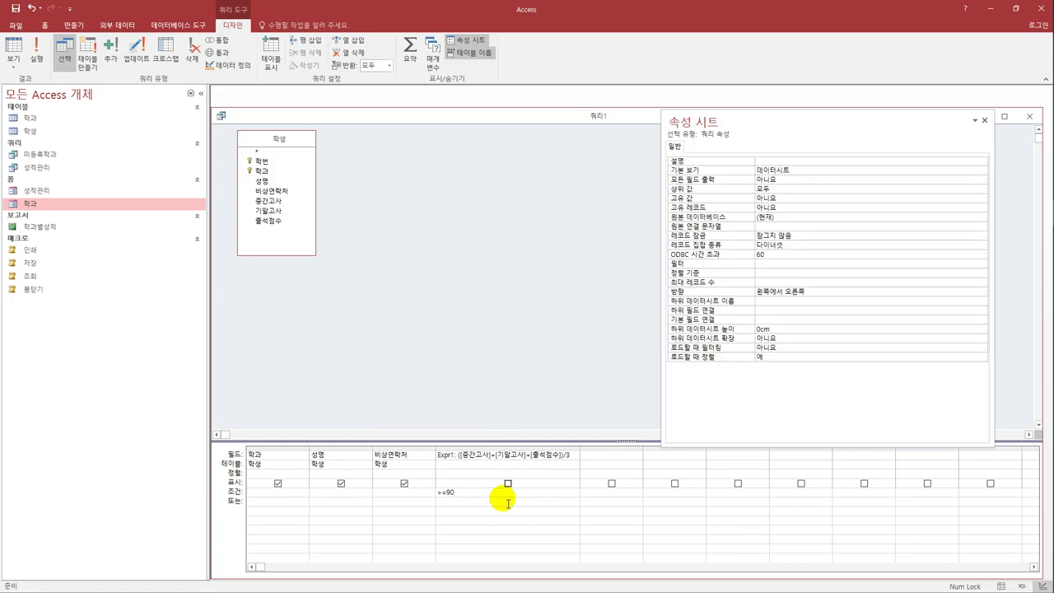
{"action": "left_click", "coordinate": [13, 49]}
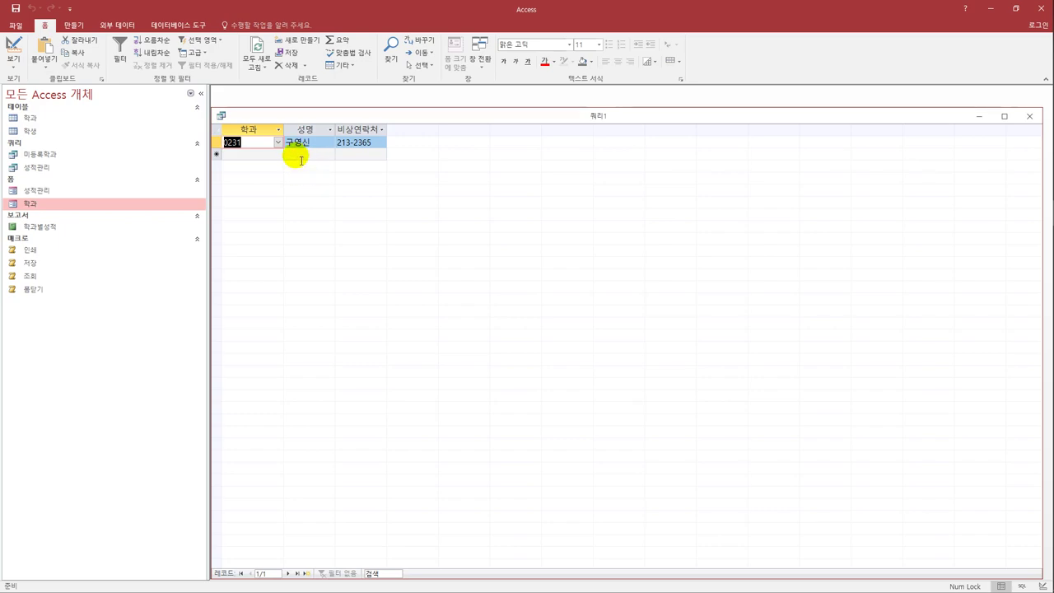
Save the query as 우등생 and close it.
{"action": "left_click", "coordinate": [15, 9]}
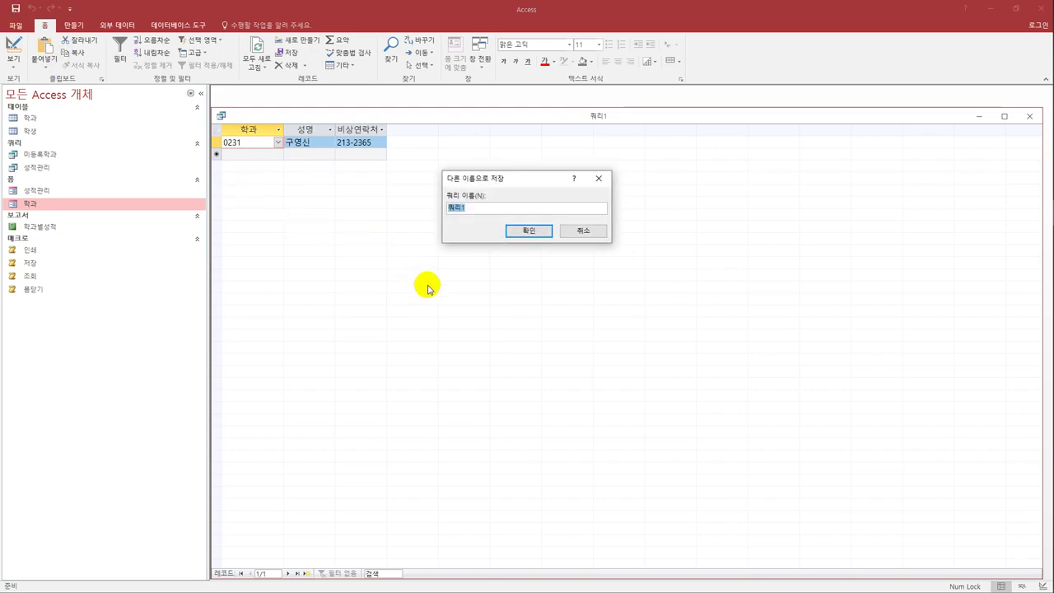
{"action": "type", "text": "우등생"}
{"action": "left_click", "coordinate": [518, 231]}
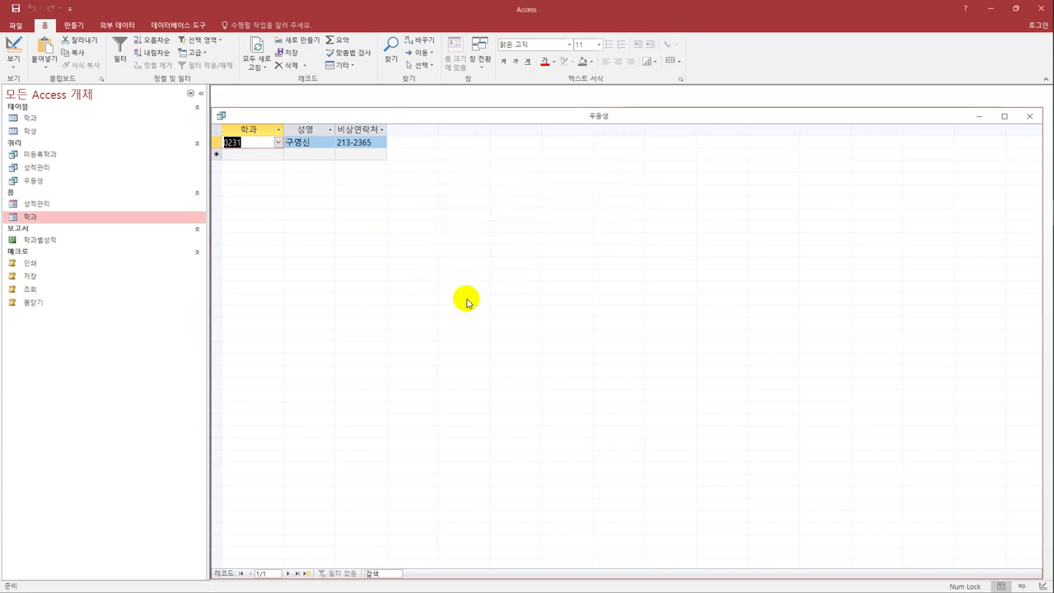
{"action": "left_click", "coordinate": [1025, 117]}
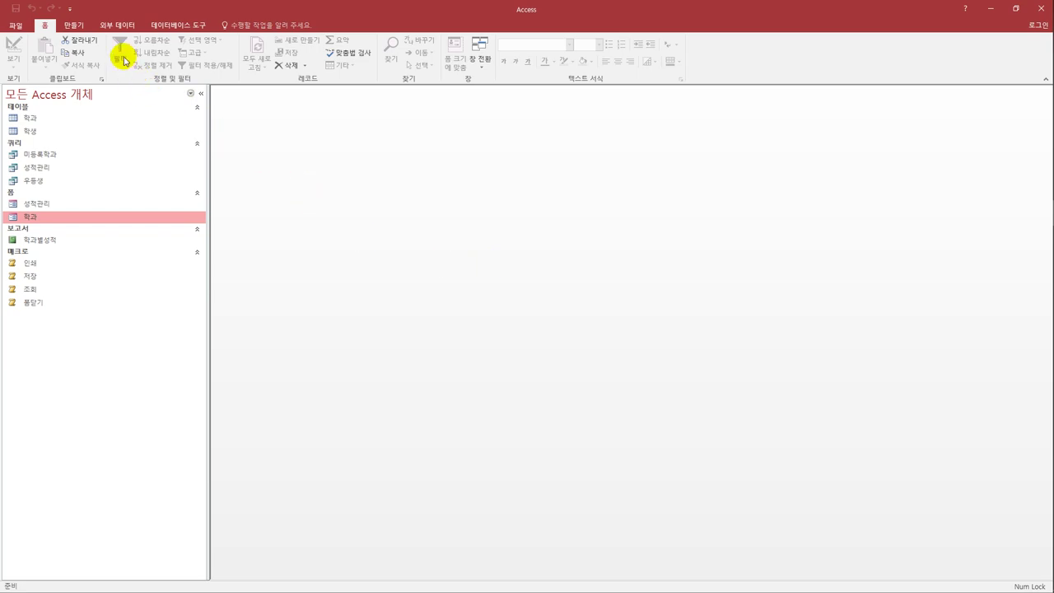
Create another query in Design View with the 학과 and 학생 tables, enlarging the 학생 field list to show all its fields.
{"action": "left_click", "coordinate": [83, 28]}
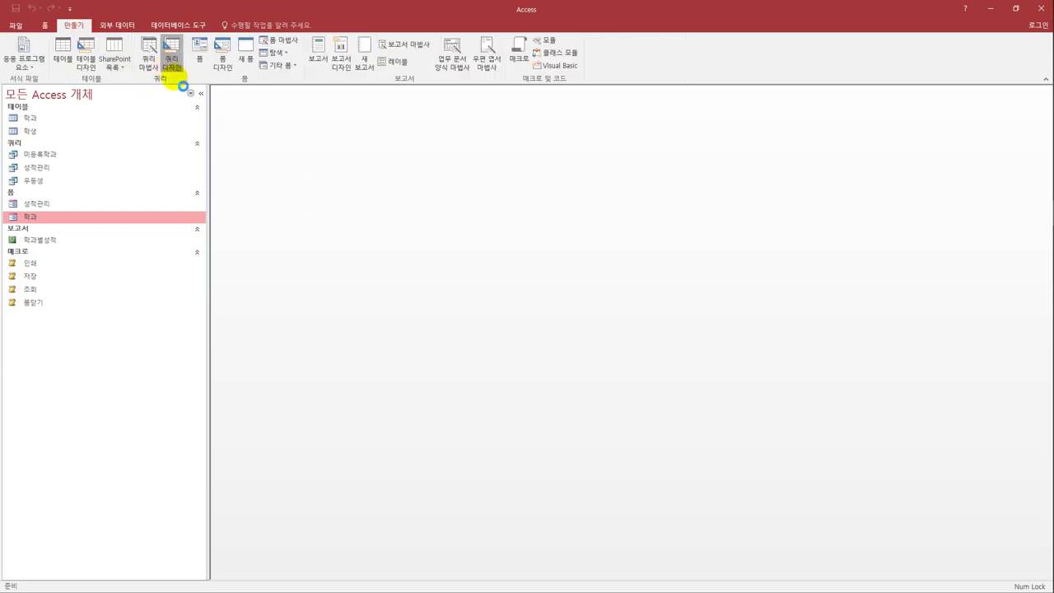
{"action": "left_click", "coordinate": [170, 70]}
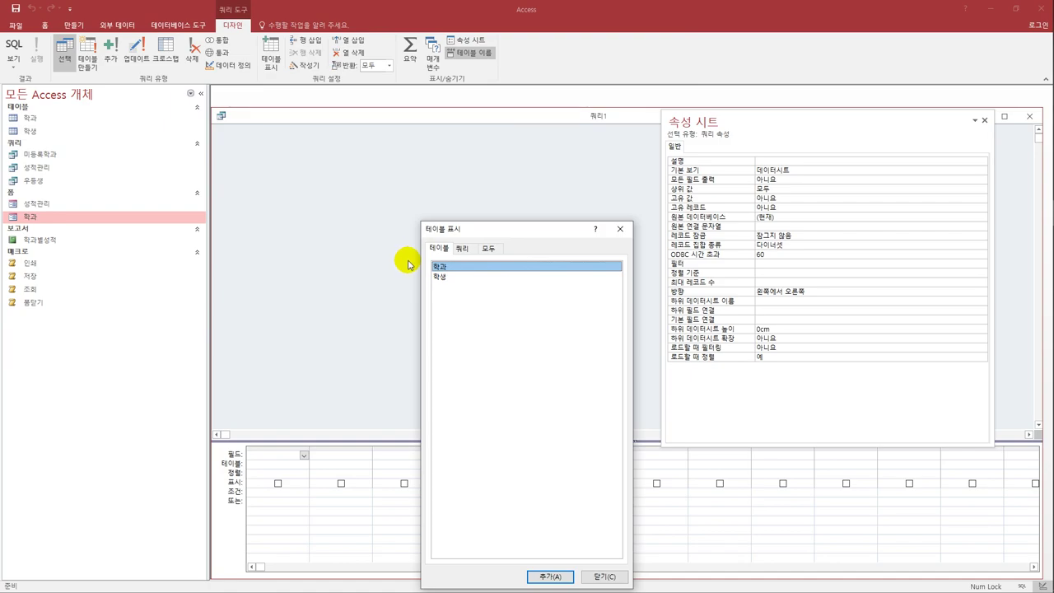
{"action": "double_click", "coordinate": [463, 277]}
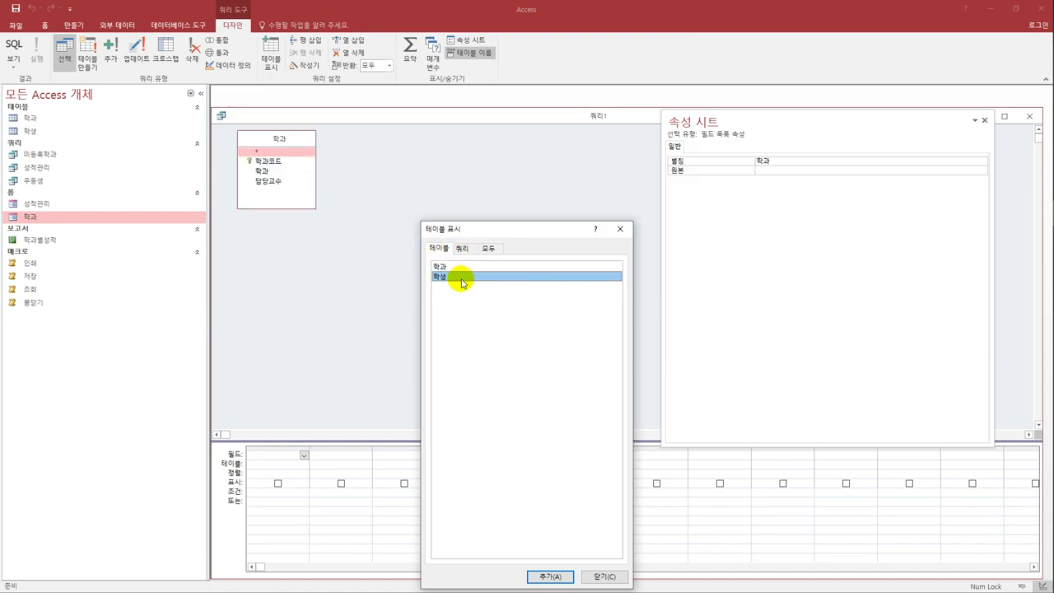
{"action": "left_click", "coordinate": [620, 231]}
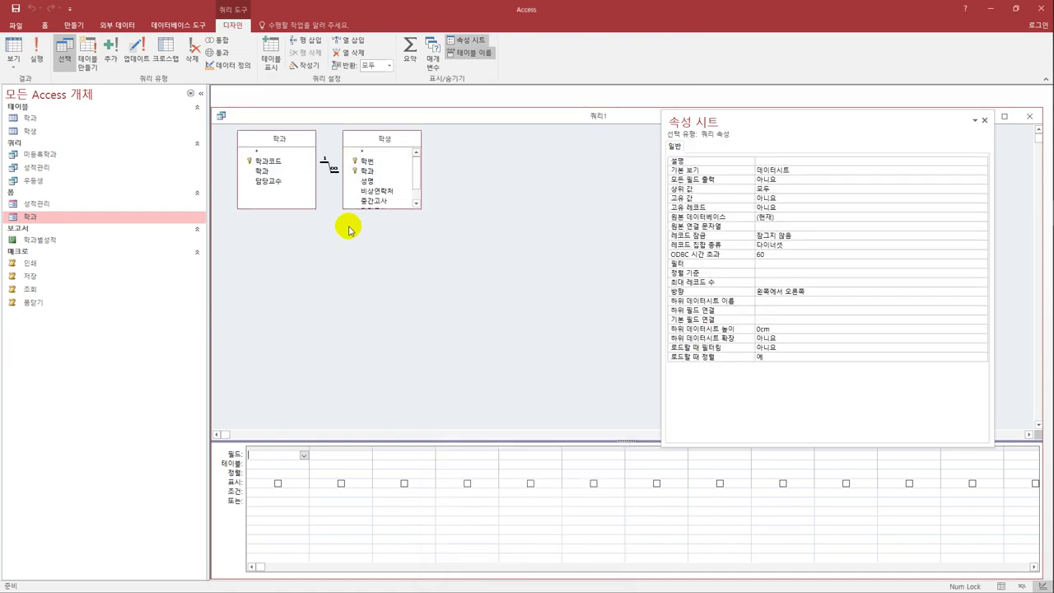
{"action": "left_click_drag", "start_coordinate": [391, 210], "coordinate": [391, 267]}
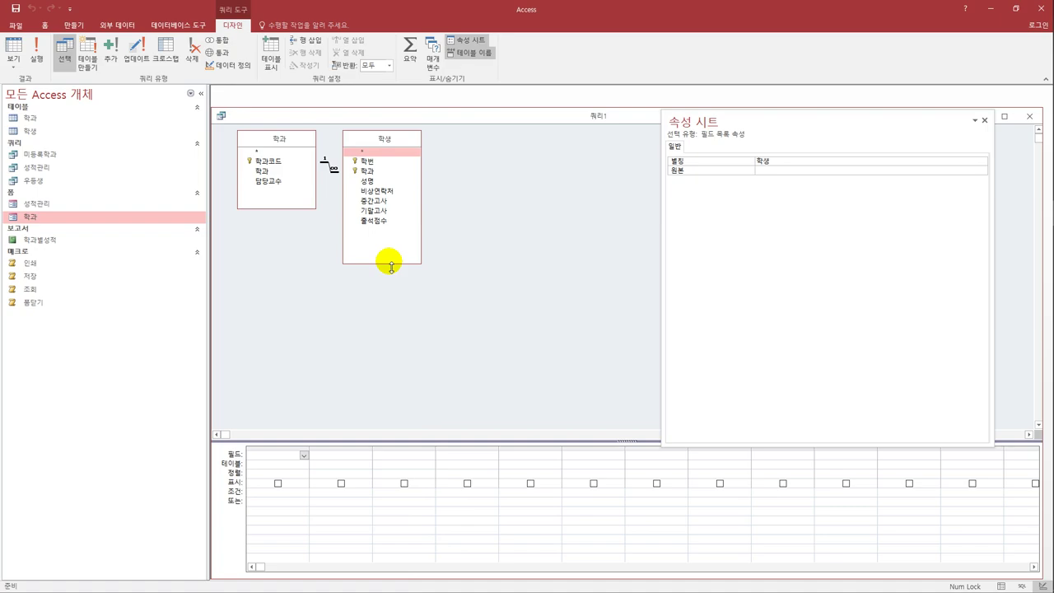
Add 학과 from the 학과 table and 성명, 중간고사 and 기말고사 from the 학생 table to the query.
{"action": "double_click", "coordinate": [270, 171]}
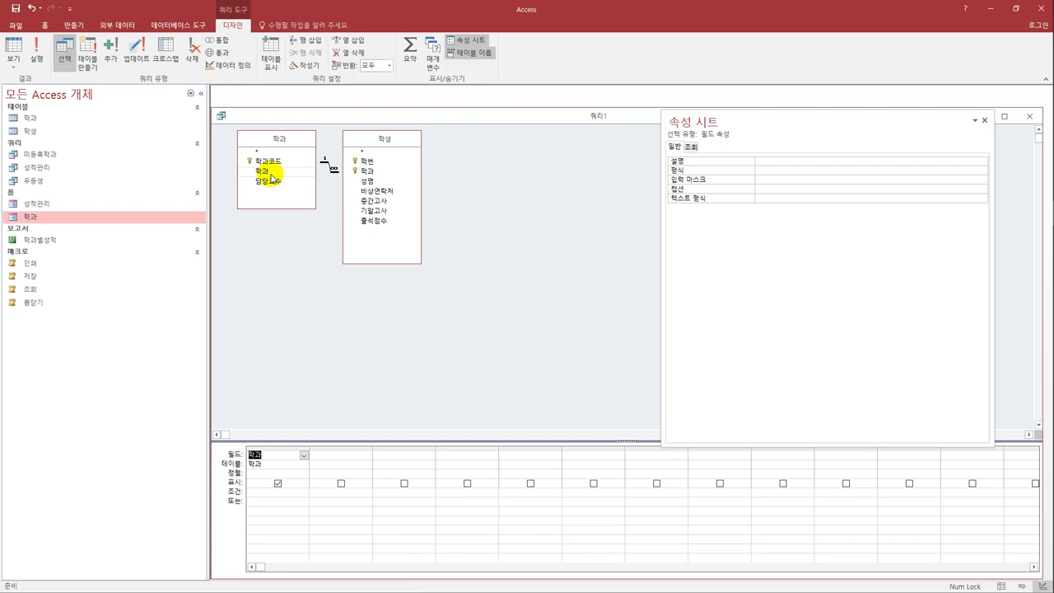
{"action": "left_click", "coordinate": [378, 183]}
{"action": "double_click", "coordinate": [377, 182]}
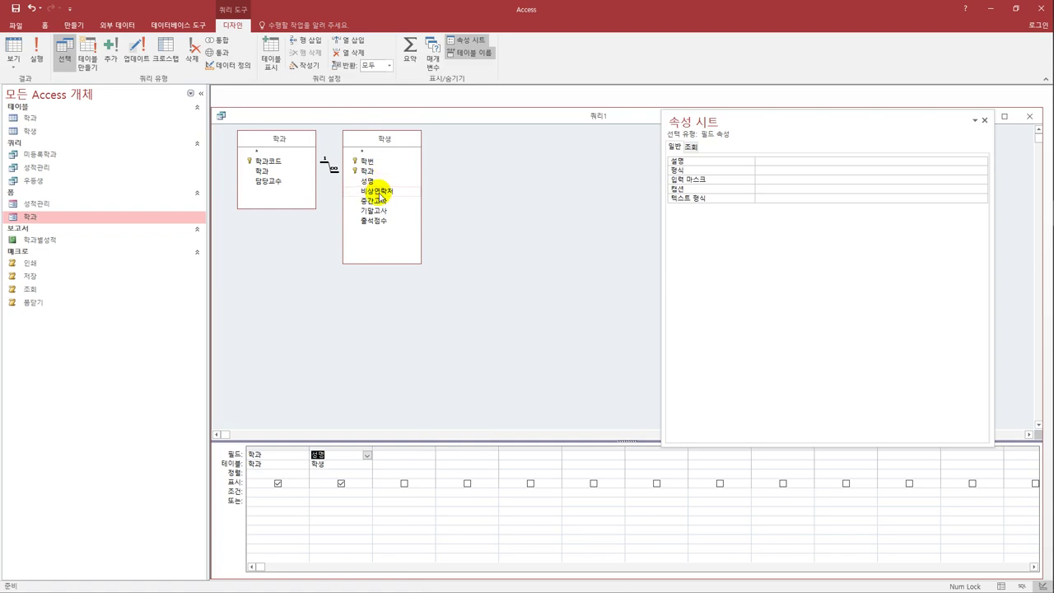
{"action": "double_click", "coordinate": [377, 201]}
{"action": "left_click", "coordinate": [383, 212]}
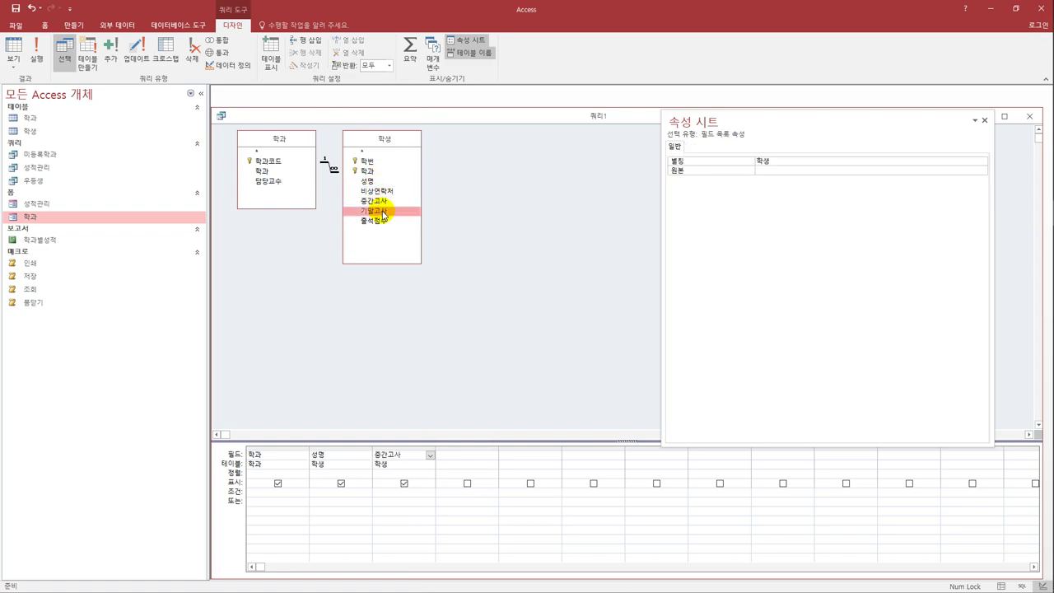
{"action": "double_click", "coordinate": [383, 213]}
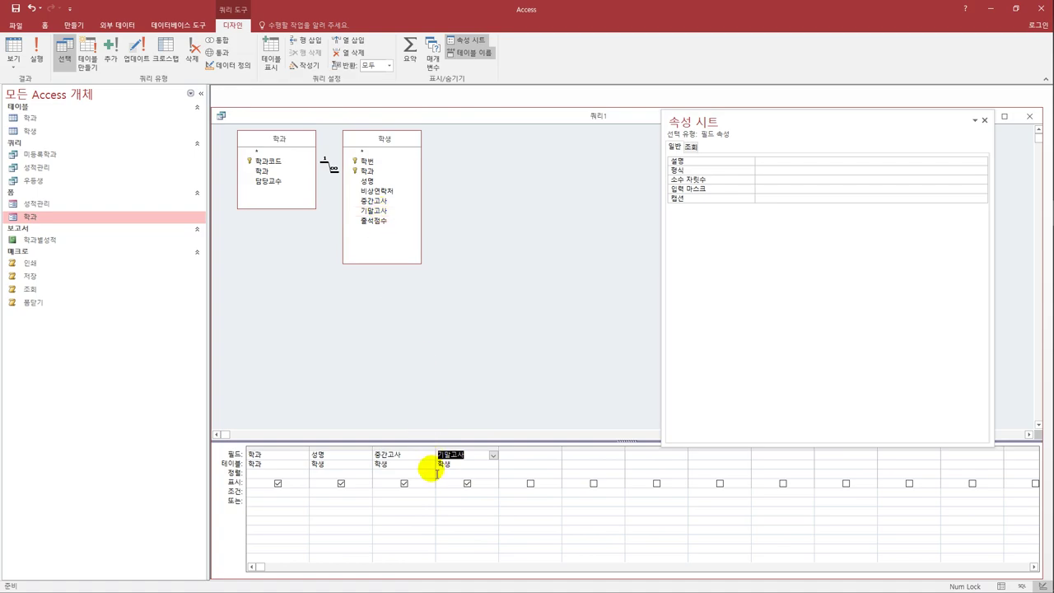
Set alternative OR criteria of >=90 for 중간고사 and >=90 for 기말고사 on separate criteria rows.
{"action": "left_click", "coordinate": [400, 492]}
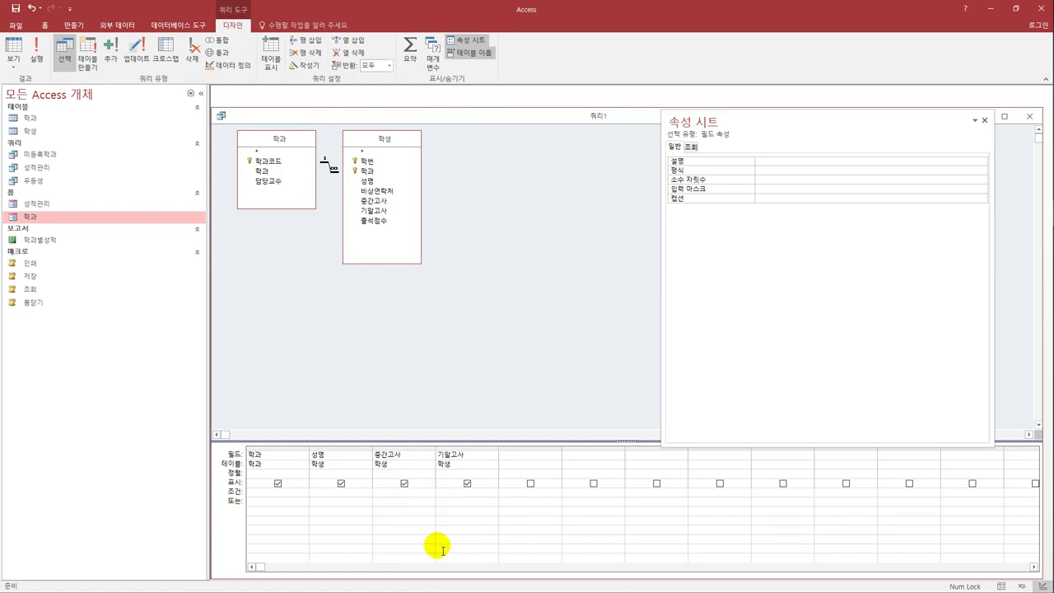
{"action": "type", "text": ">=90"}
{"action": "left_click", "coordinate": [440, 501]}
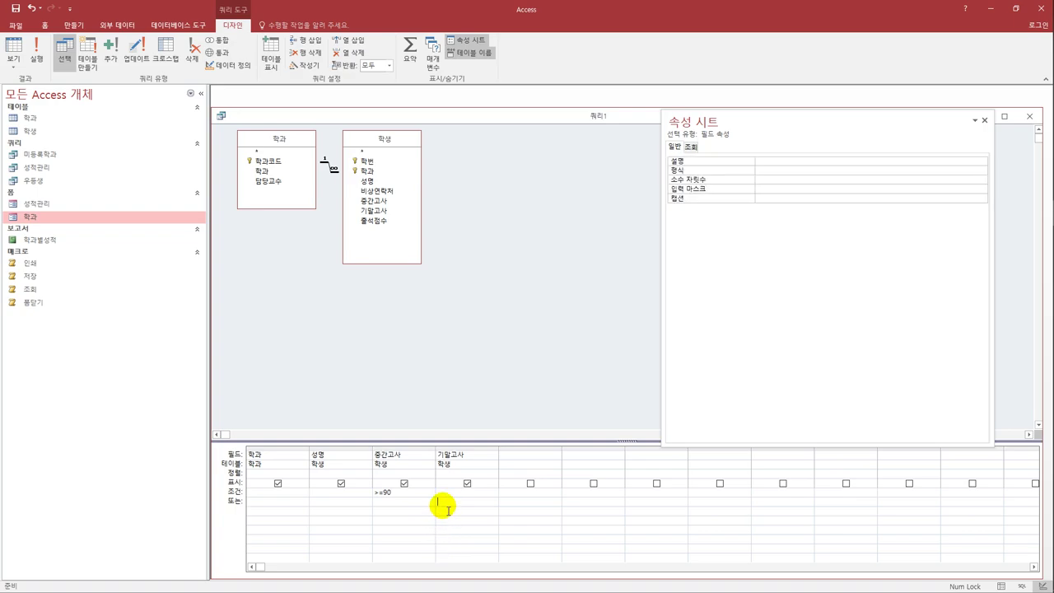
{"action": "type", "text": ">=90"}
Sort the query by 성명 in ascending order (오름차순) and show the datasheet.
{"action": "left_click", "coordinate": [338, 475]}
{"action": "left_click", "coordinate": [366, 474]}
{"action": "left_click", "coordinate": [359, 485]}
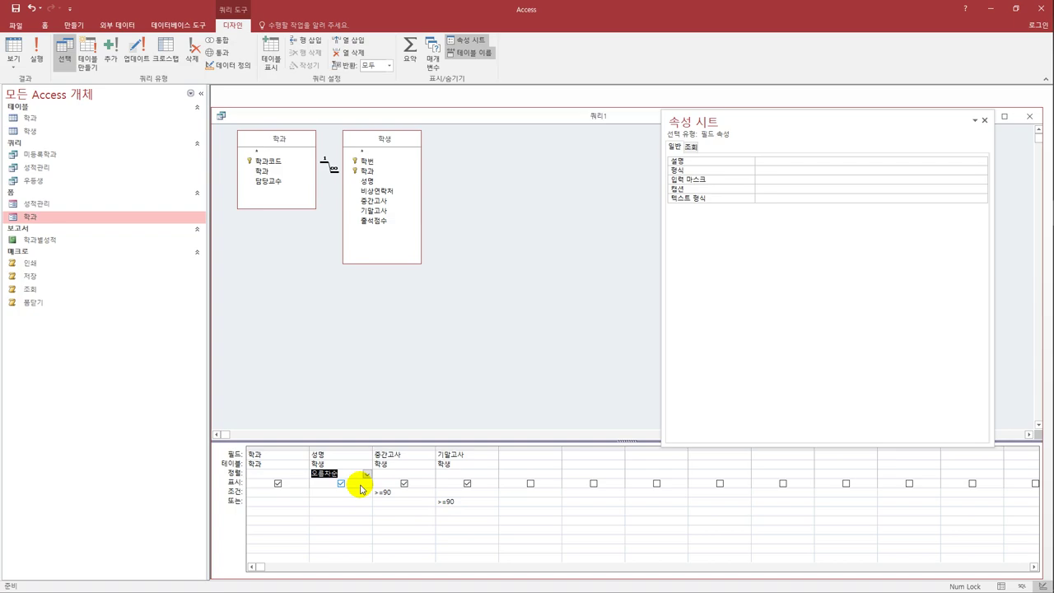
{"action": "left_click", "coordinate": [12, 50]}
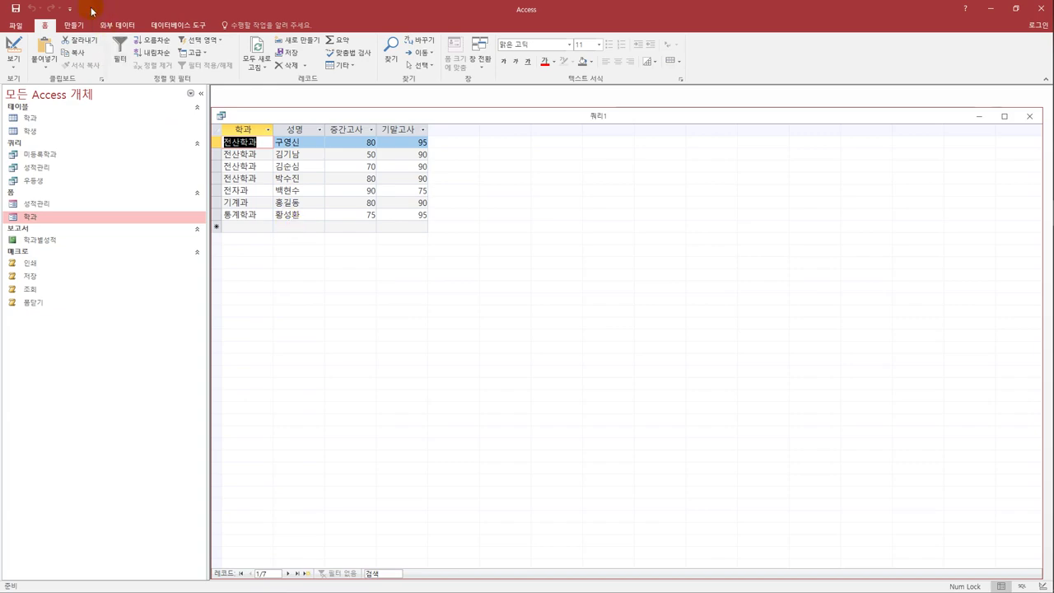
Save the query as 90점이상 and close it.
{"action": "key", "text": "ctrl+s"}
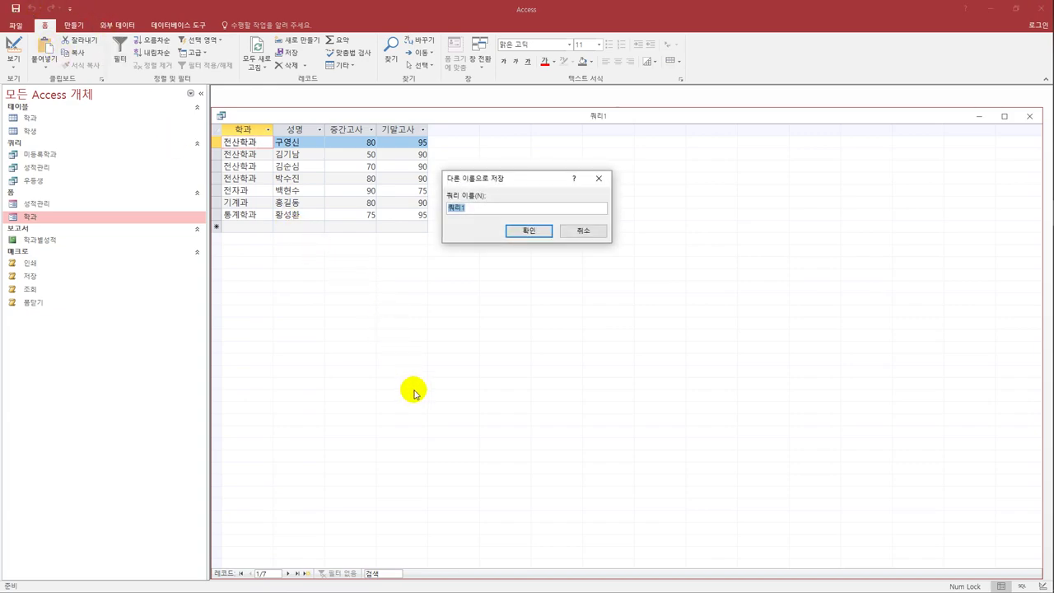
{"action": "type", "text": "90"}
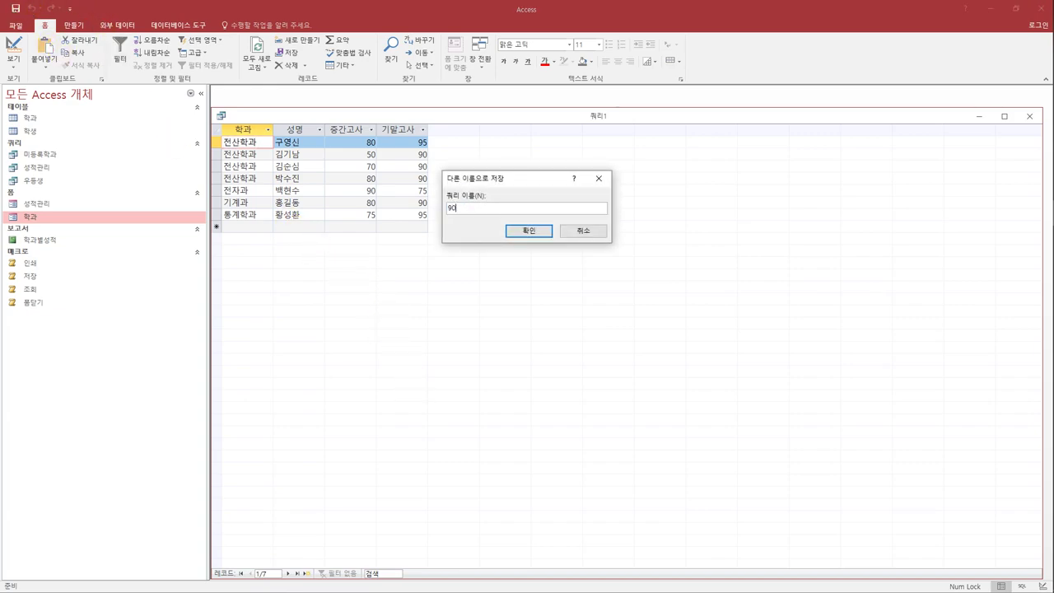
{"action": "type", "text": "저이상"}
{"action": "left_click", "coordinate": [533, 230]}
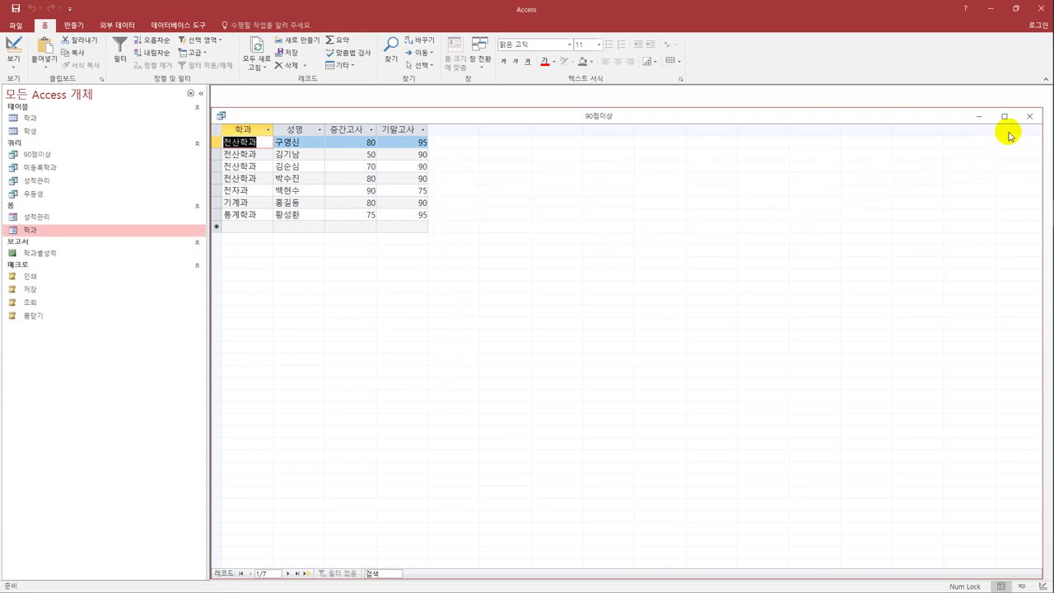
{"action": "left_click", "coordinate": [1029, 117]}
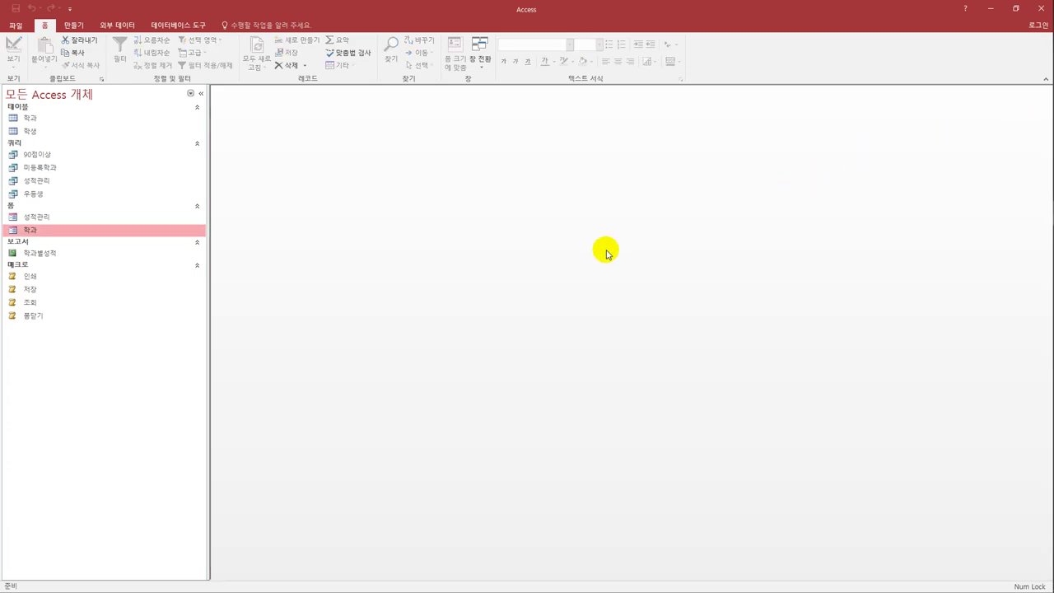